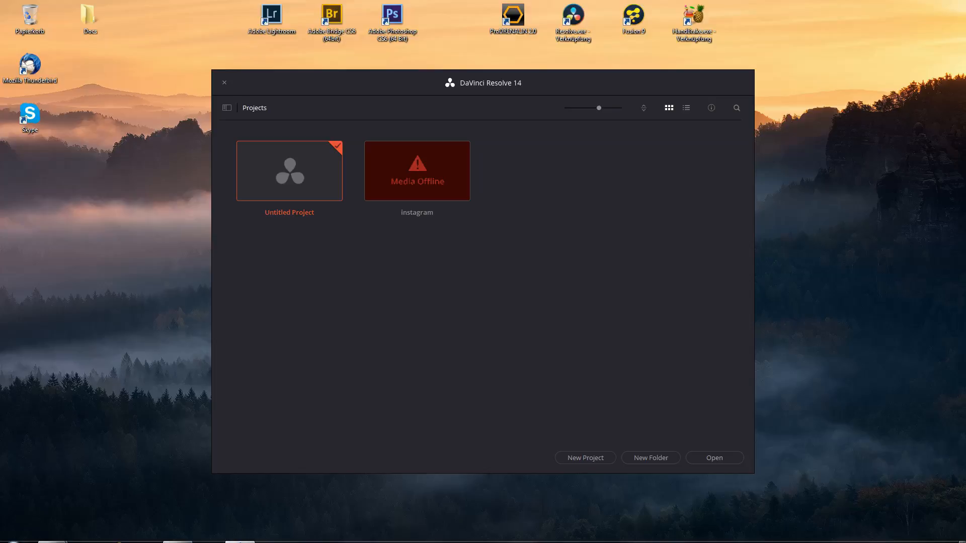
Switch to Windows Explorer, go to the 2018-08-Instagram-Tl folder under In Progress, and play instagram.mp4.
mouse_move(240, 542)
mouse_move(187, 534)
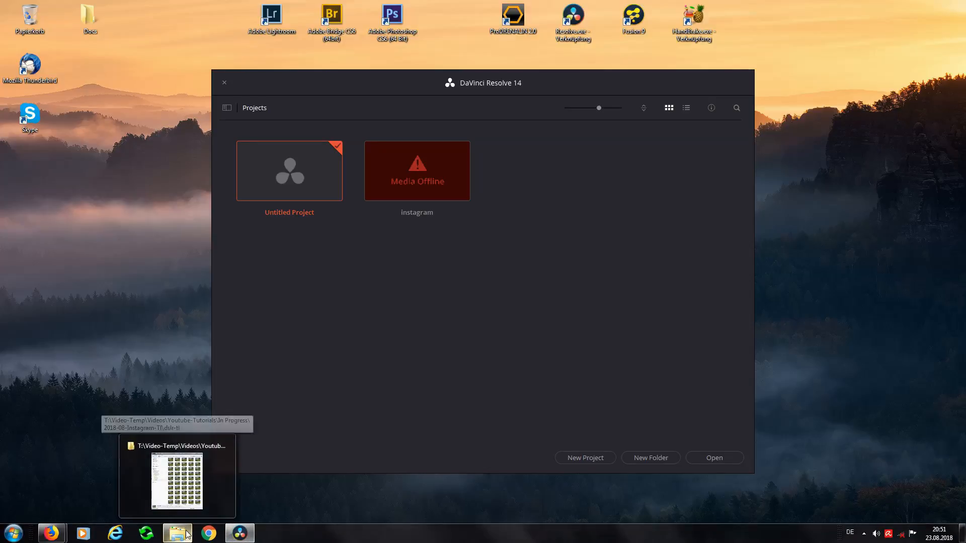
click(187, 535)
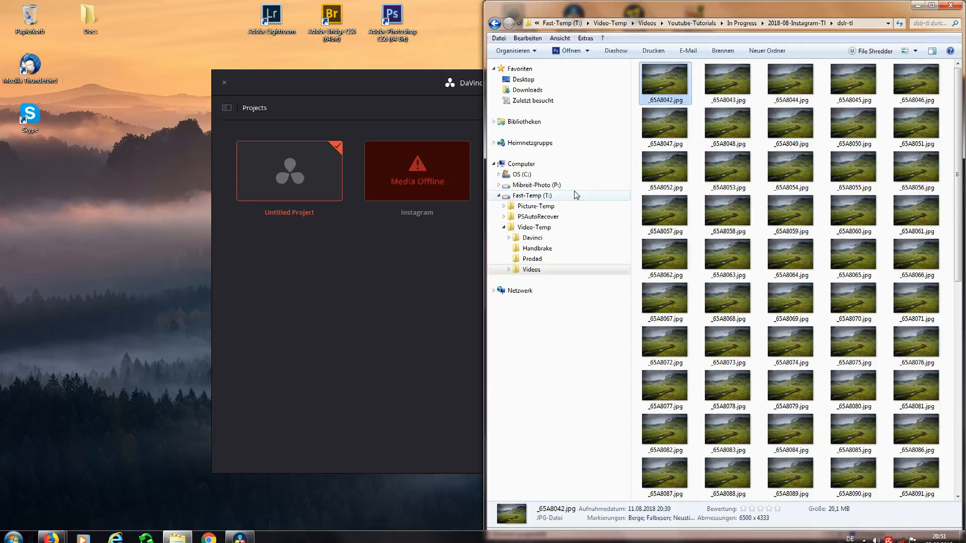
click(510, 270)
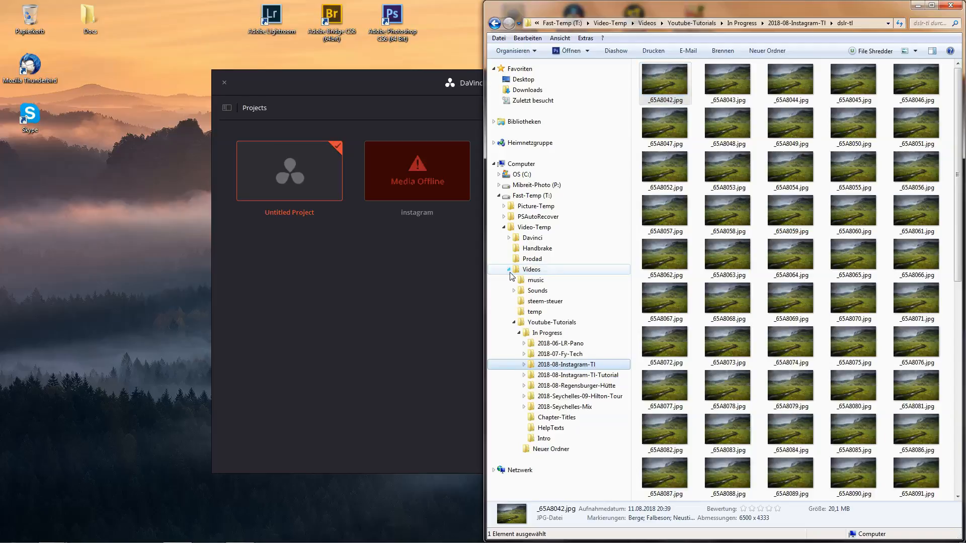
click(554, 366)
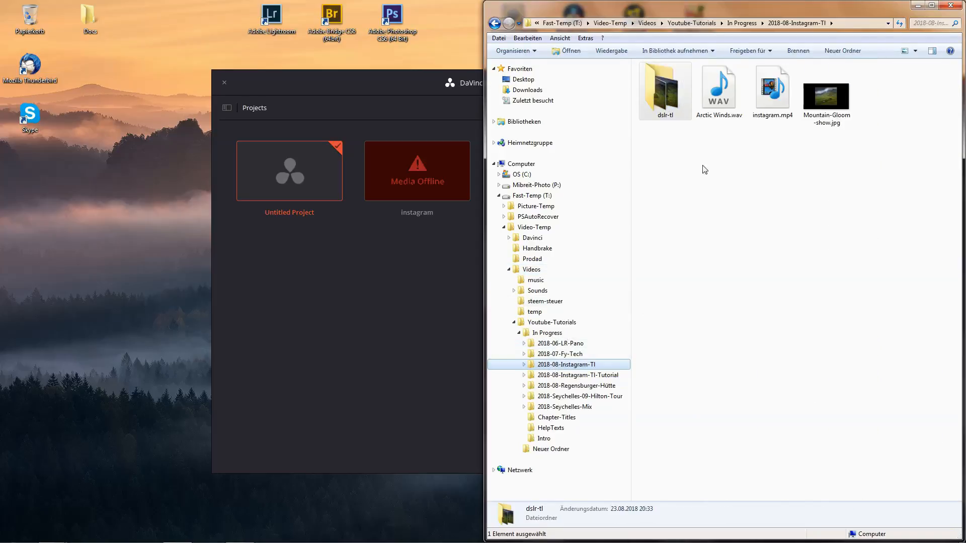
double_click(773, 91)
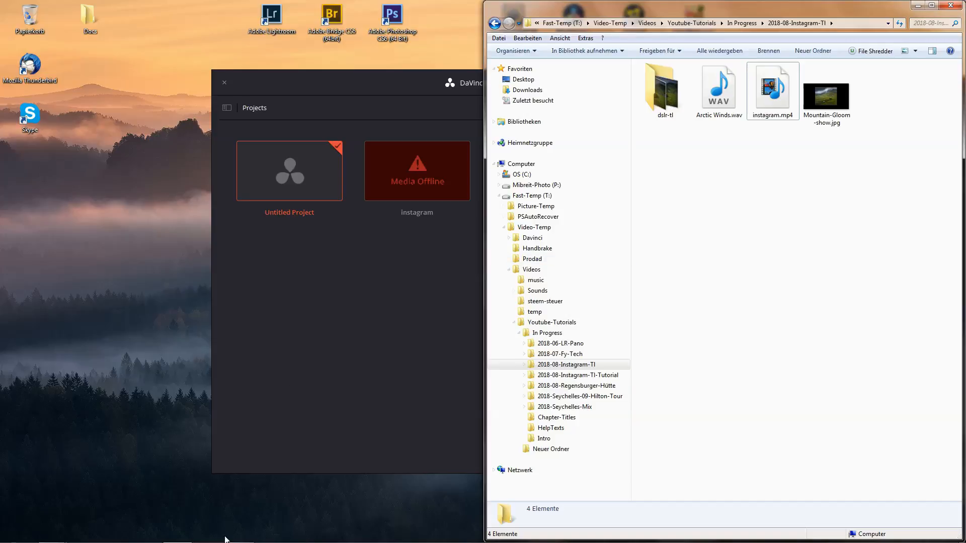
Switch to the Firefox window showing the DaVinci Resolve 15 web page.
mouse_move(226, 540)
mouse_move(51, 534)
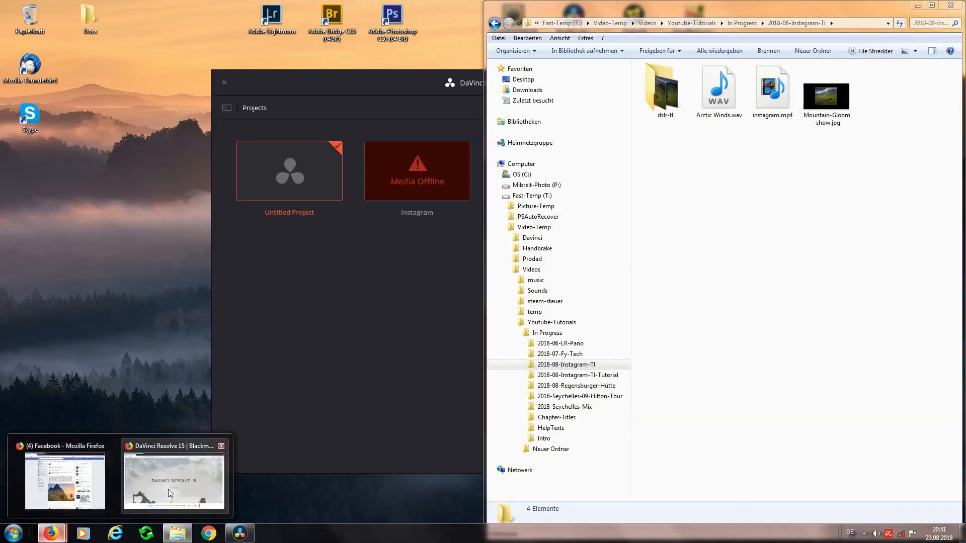
click(175, 479)
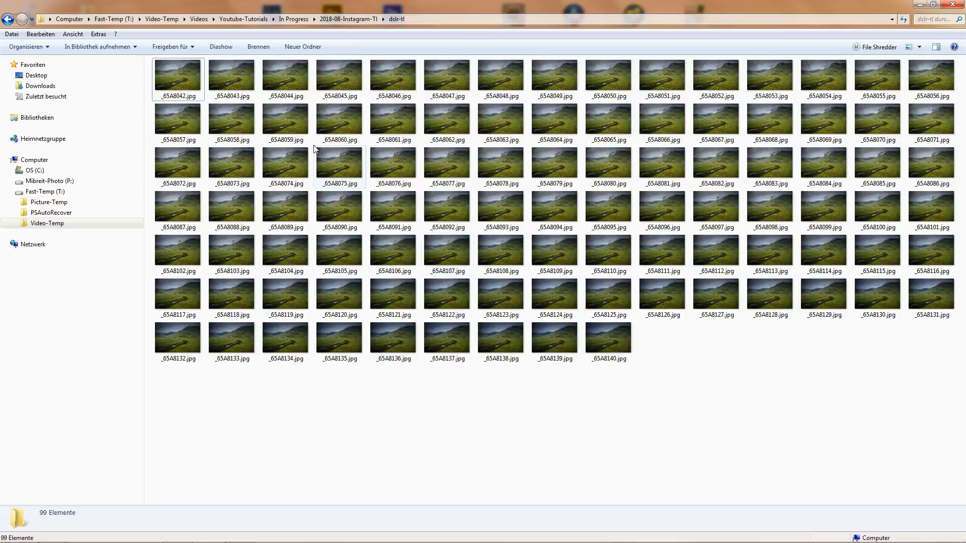
Examine the numbered JPG image sequence in the dslr-tl folder, starting with _65A8042.jpg.
mouse_move(190, 87)
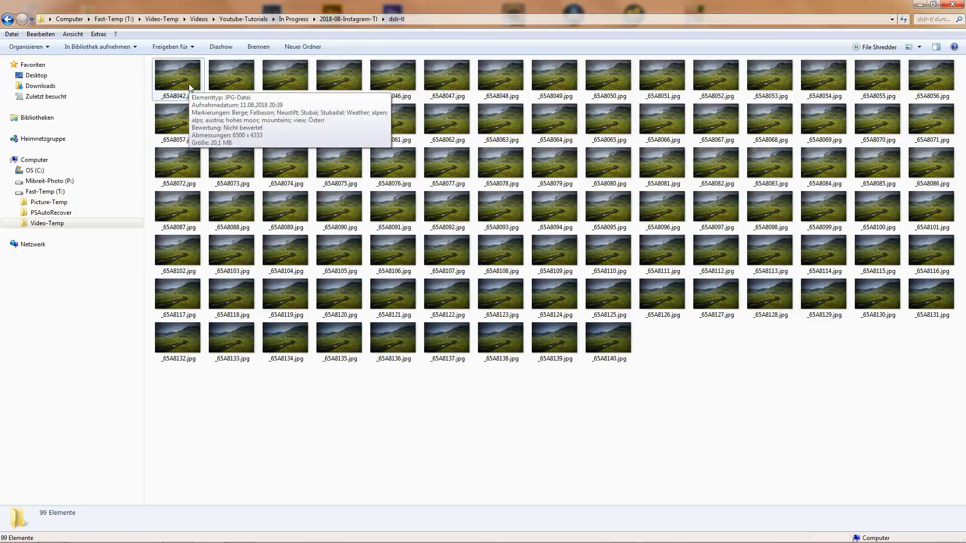
mouse_move(237, 89)
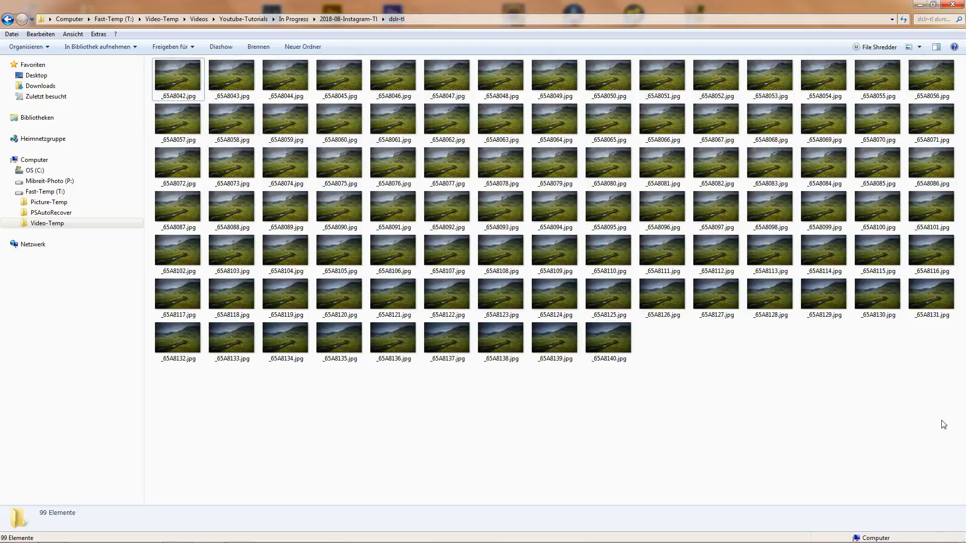
drag(941, 422, 749, 399)
click(177, 93)
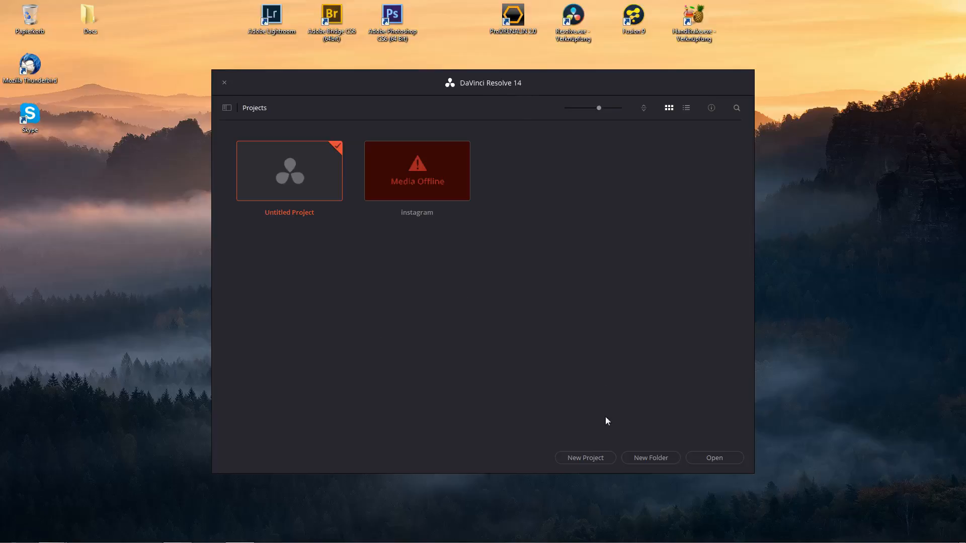
Create a new DaVinci Resolve project named Instragram-tl.
click(603, 460)
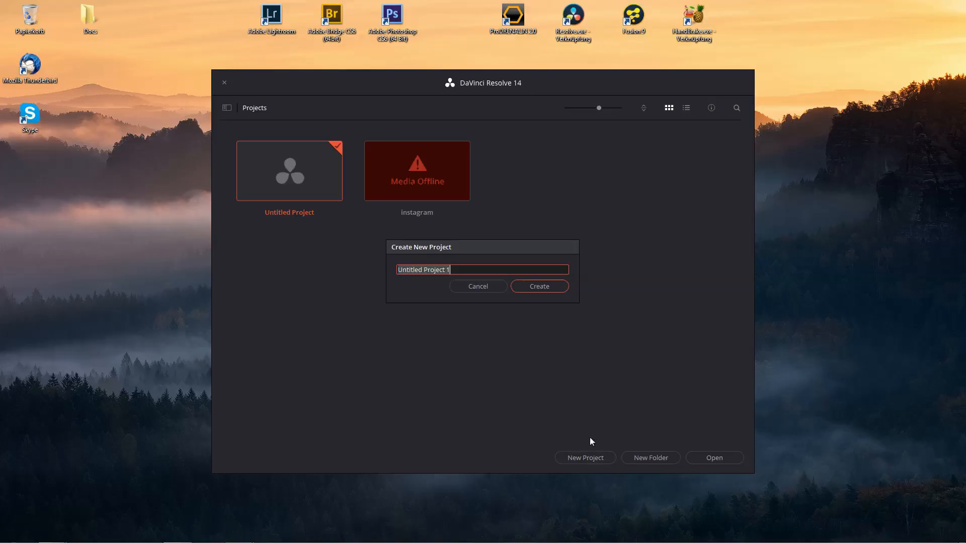
text(Instrag)
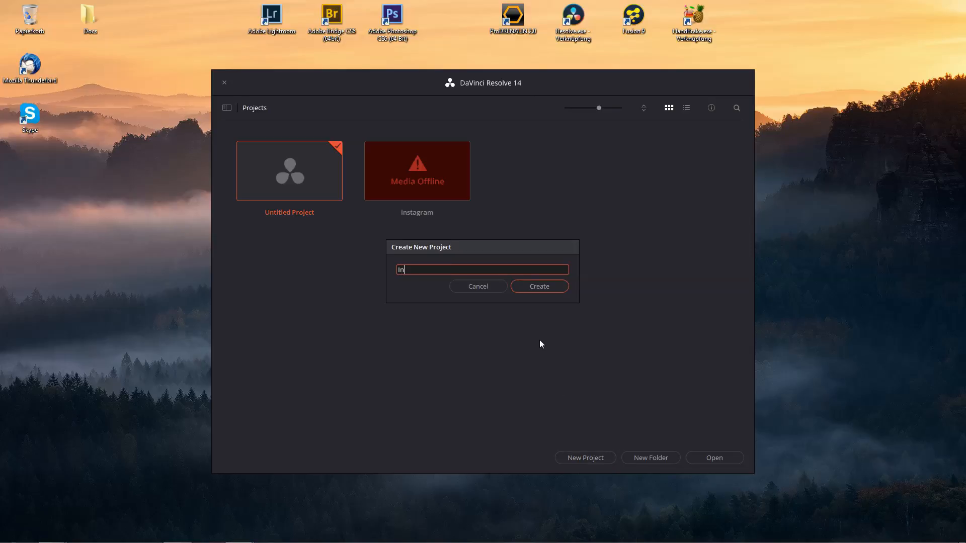
text(ram II)
key(Return)
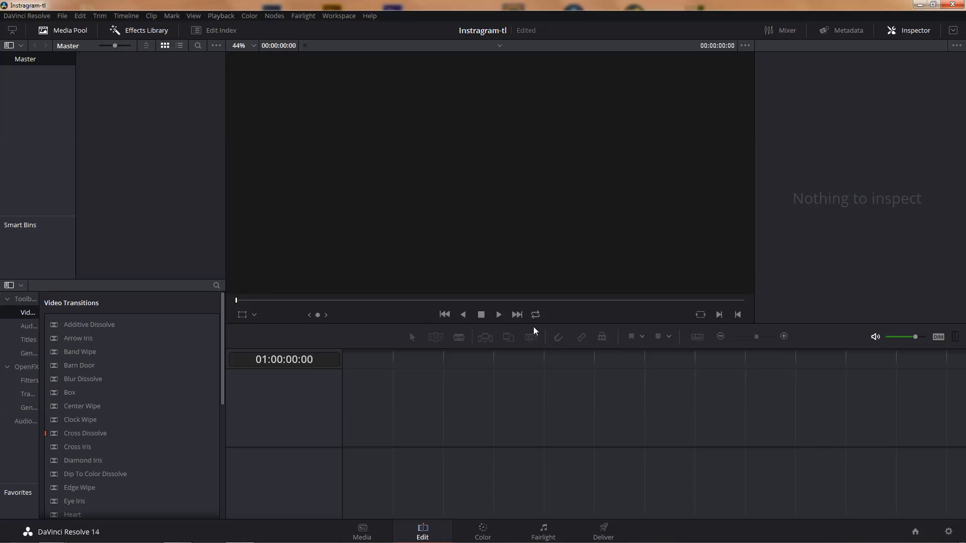
Set the project's timeline resolution to a custom 1080 x 1920 and save the project settings.
click(950, 533)
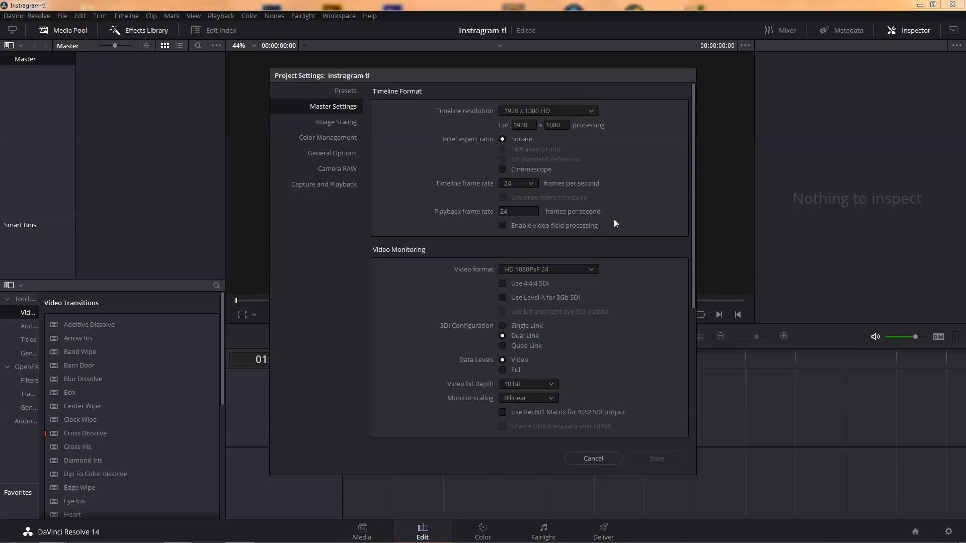
click(532, 125)
double_click(533, 124)
text(10)
key(Tab)
text(1920)
key(Return)
click(649, 456)
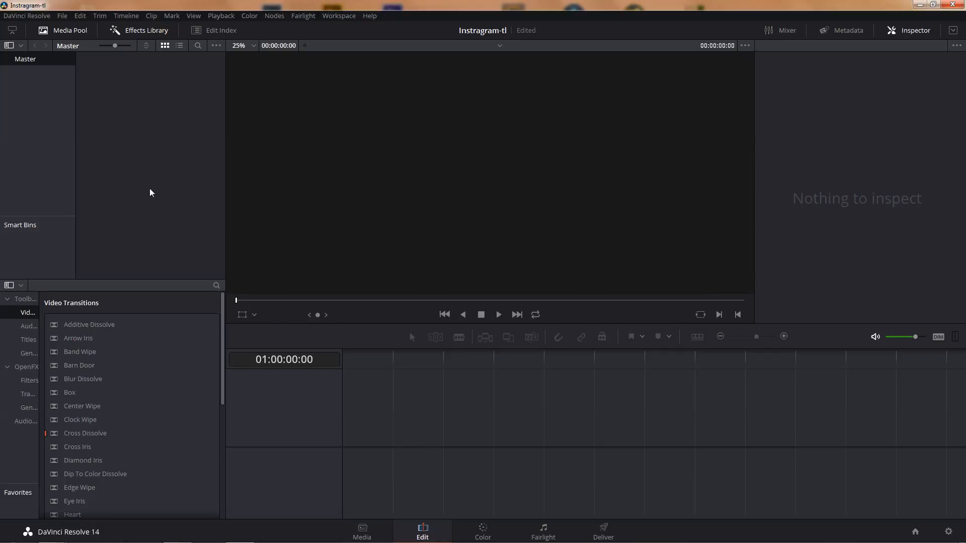
Add the _65A[8042-8140].jpg image sequence from the 2018-08-Instagram-Tl dslr-tl folder on drive T: to the media pool.
click(363, 533)
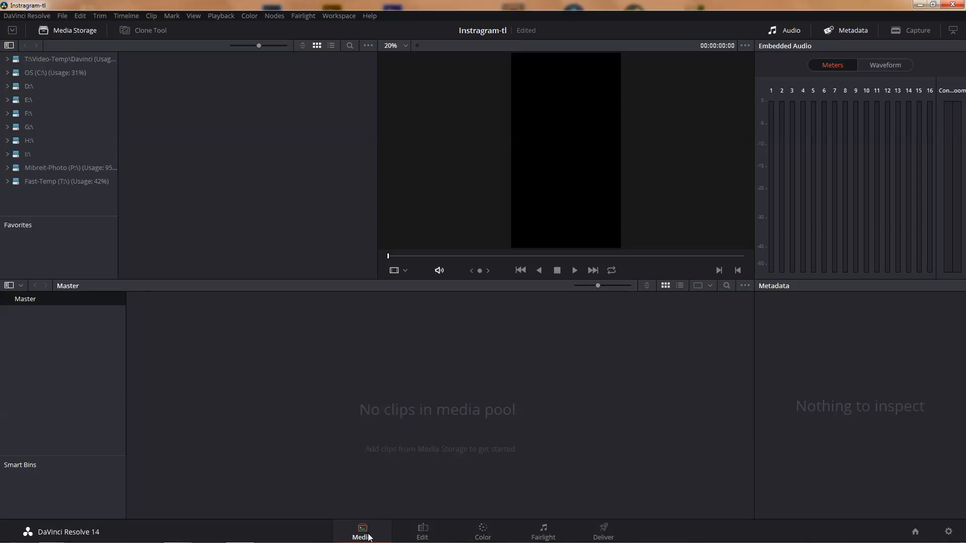
click(10, 184)
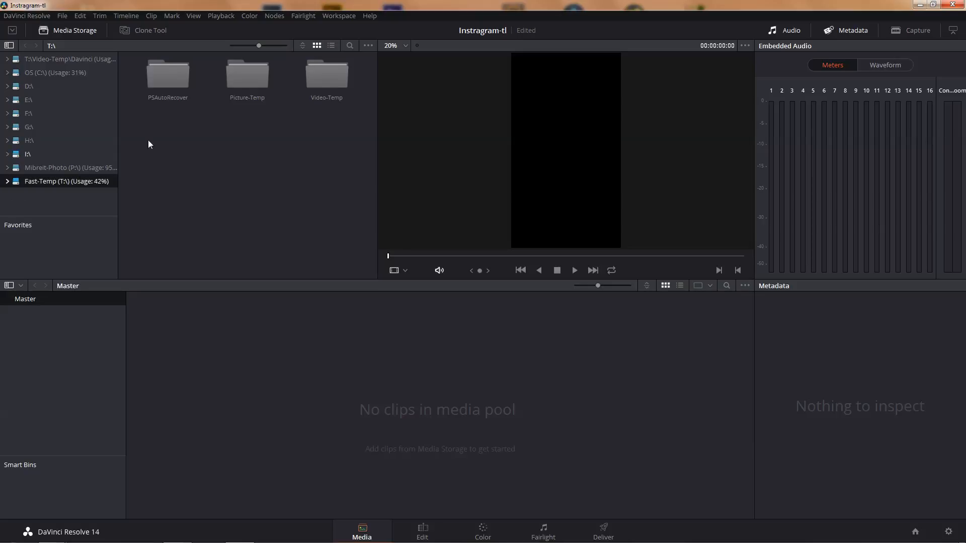
double_click(318, 86)
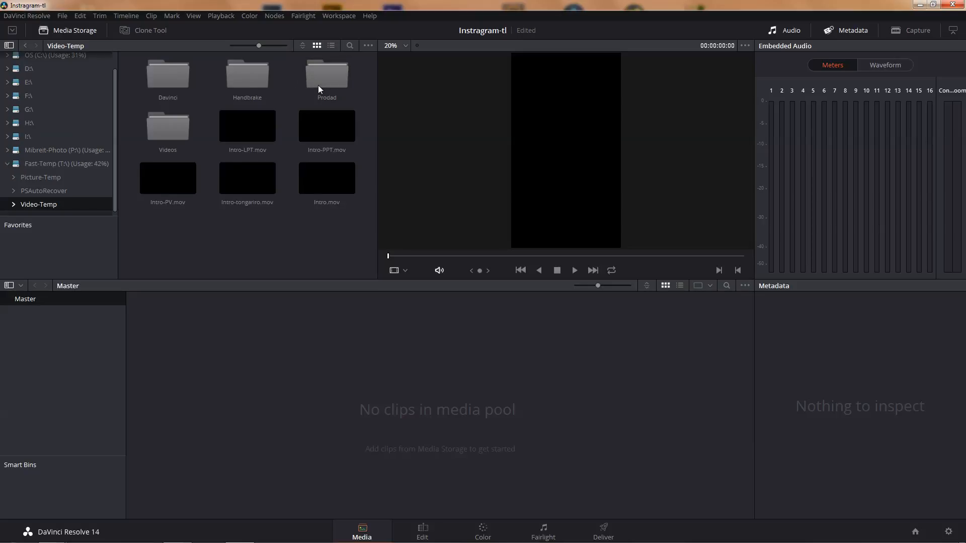
double_click(165, 128)
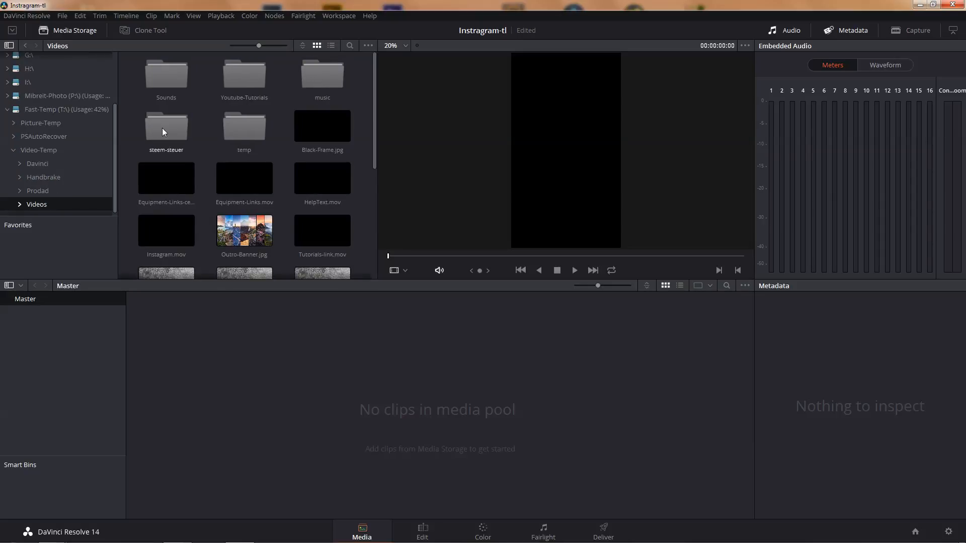
double_click(240, 75)
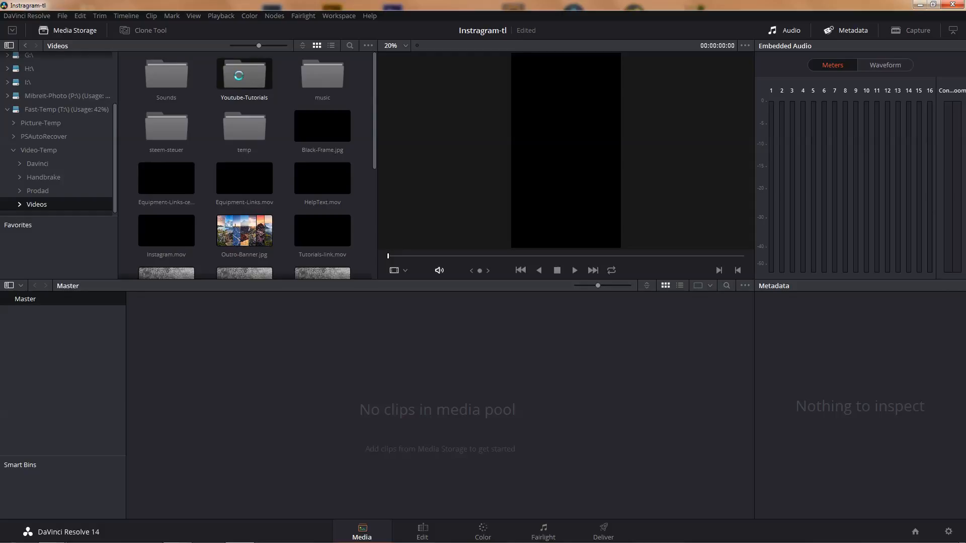
double_click(174, 88)
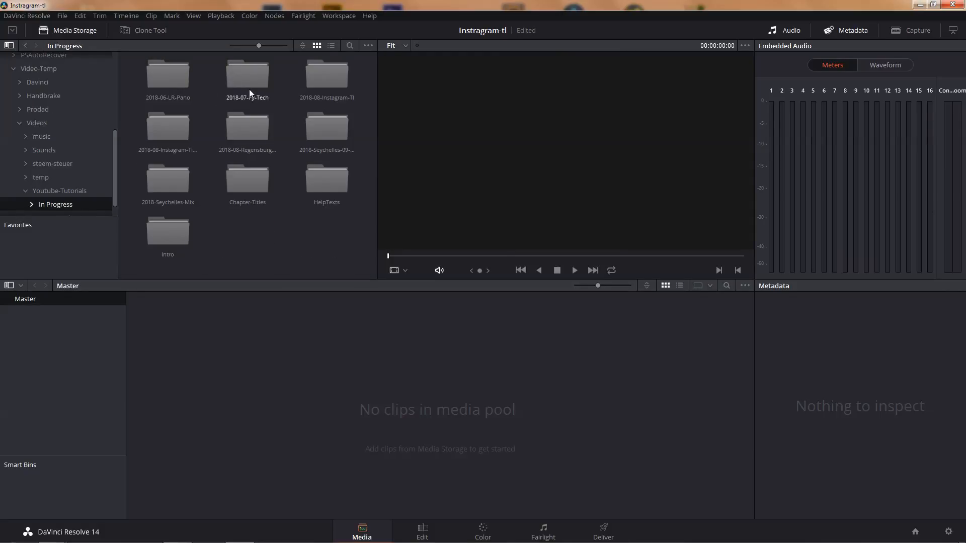
double_click(306, 87)
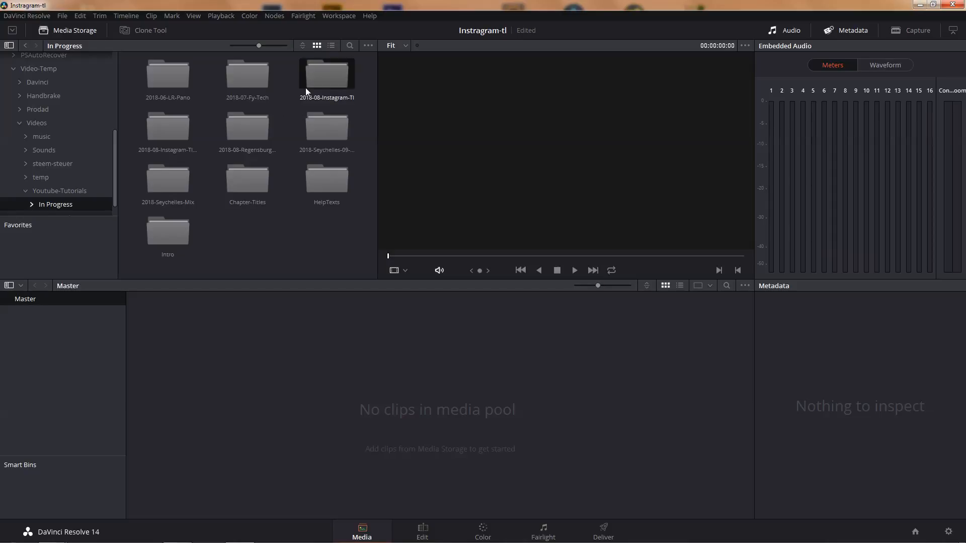
double_click(170, 84)
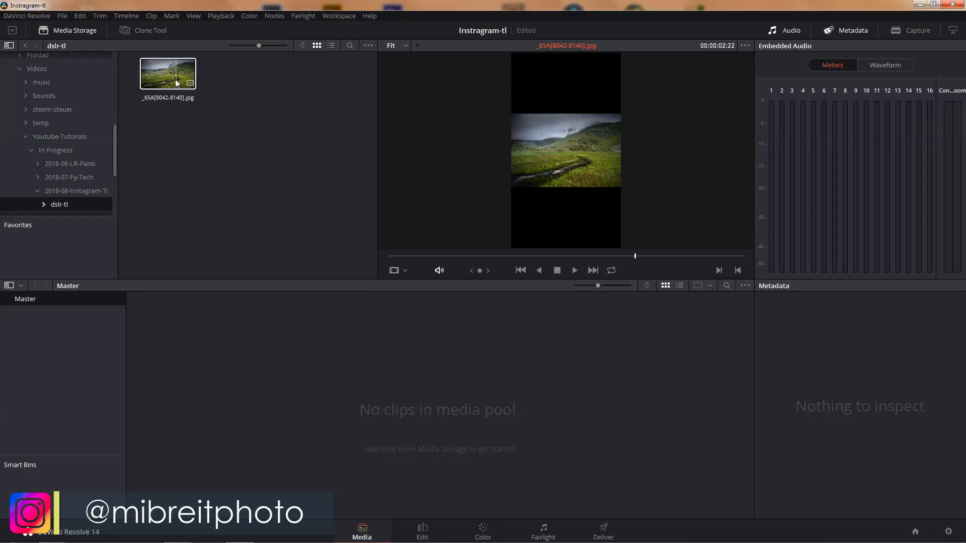
drag(172, 79, 173, 364)
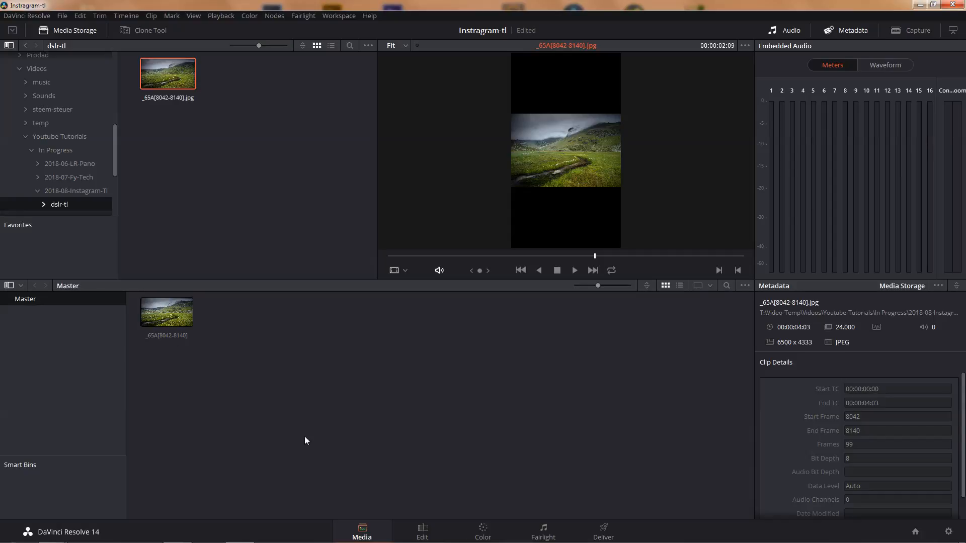
Place the _65A[8042-8140] clip at the start of a new timeline and preview it from the beginning.
click(424, 529)
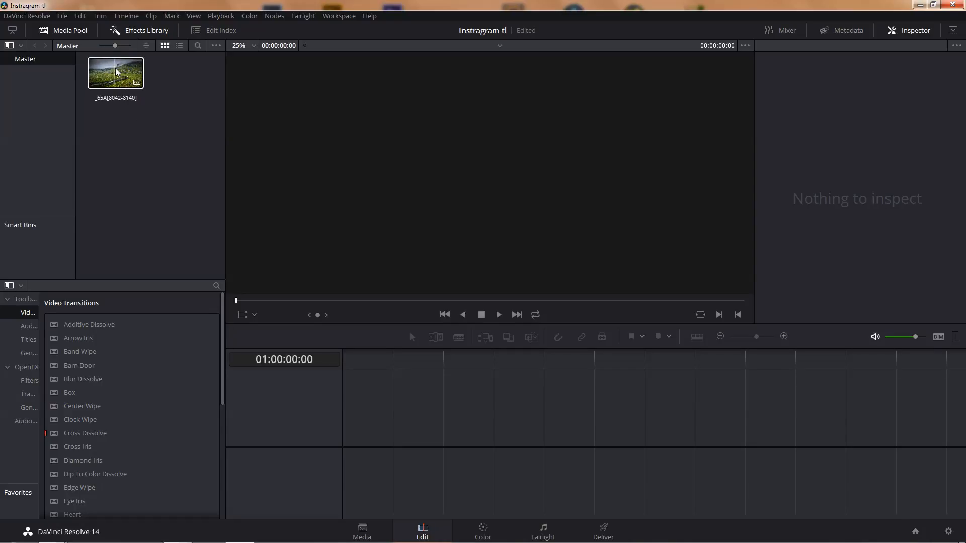
drag(128, 84, 347, 445)
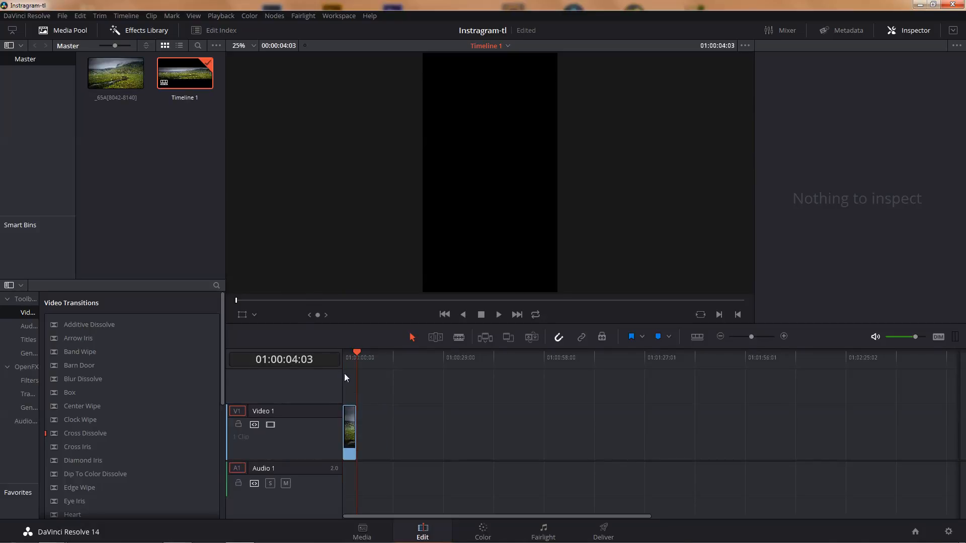
click(344, 362)
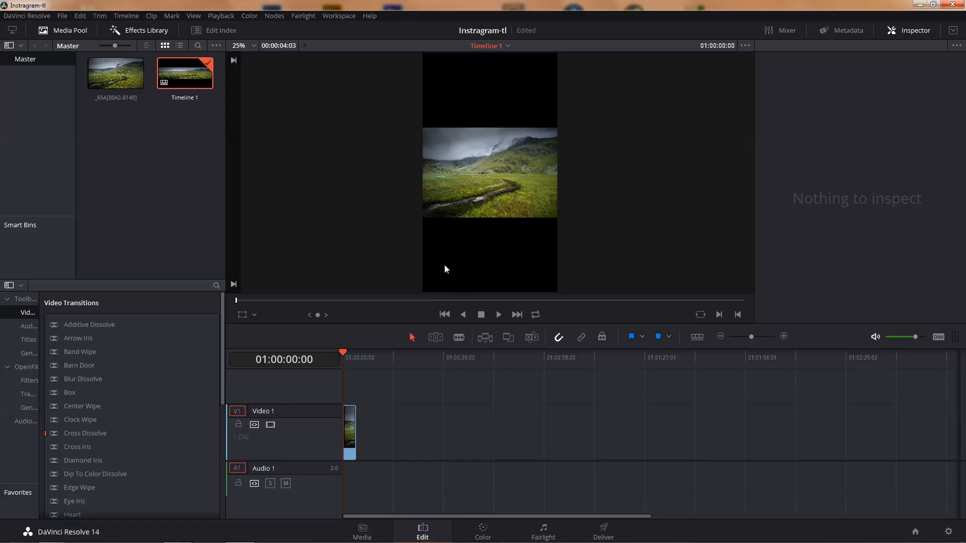
click(483, 318)
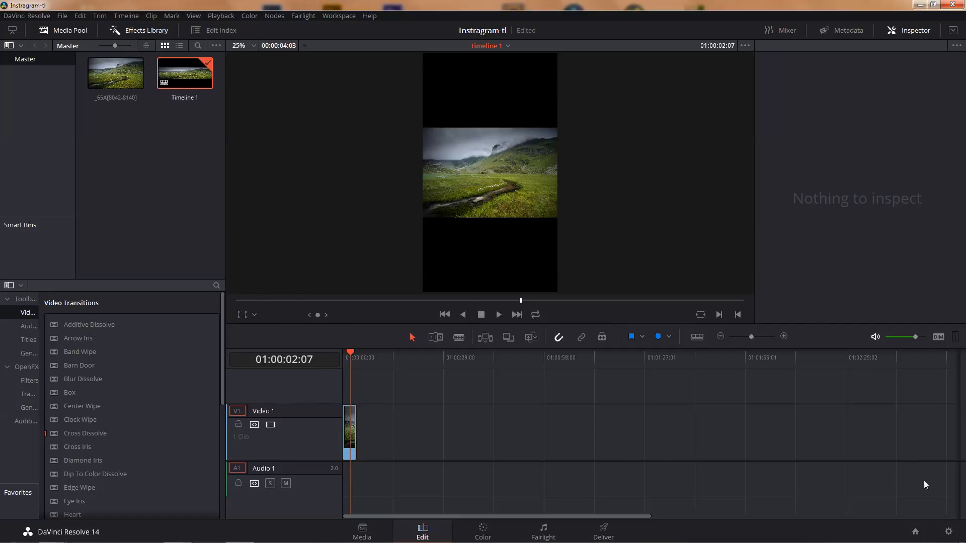
Set the optimized media resolution to Quarter in the project settings and generate optimized media for the _65A[8042-8140] clip.
click(949, 532)
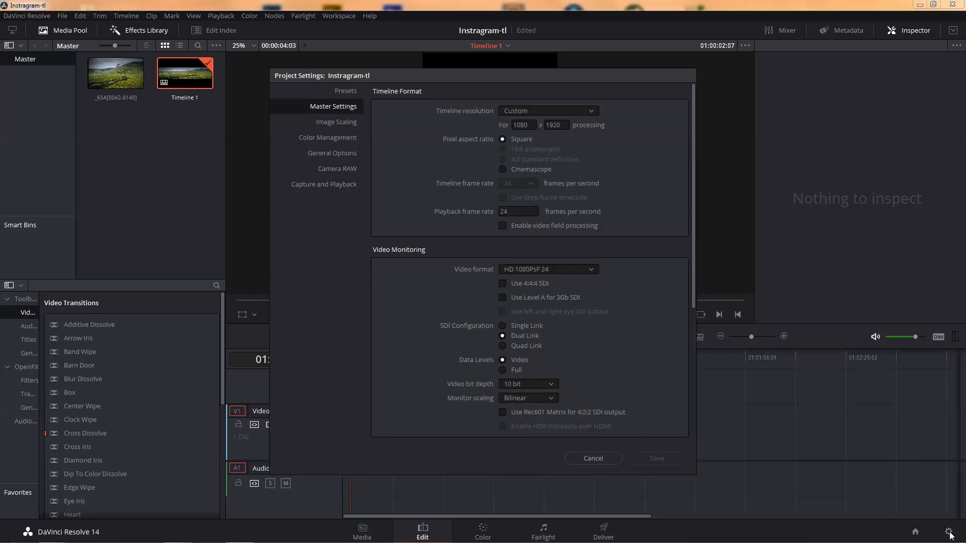
scroll(629, 288, down, 5)
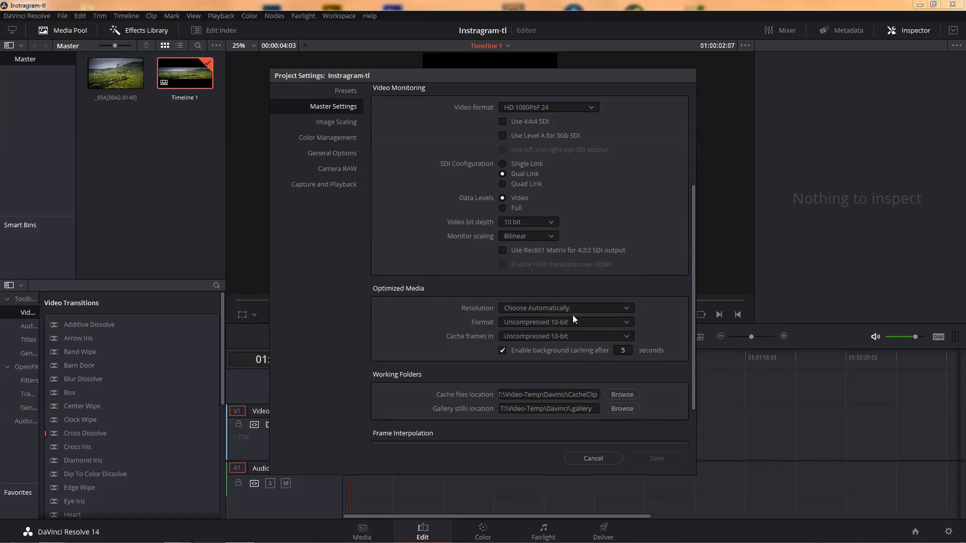
click(626, 310)
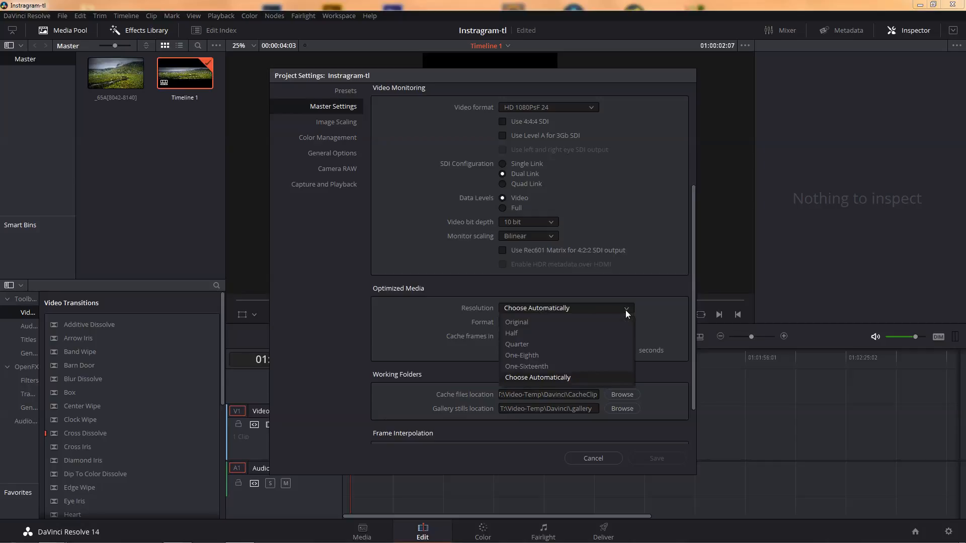
click(528, 343)
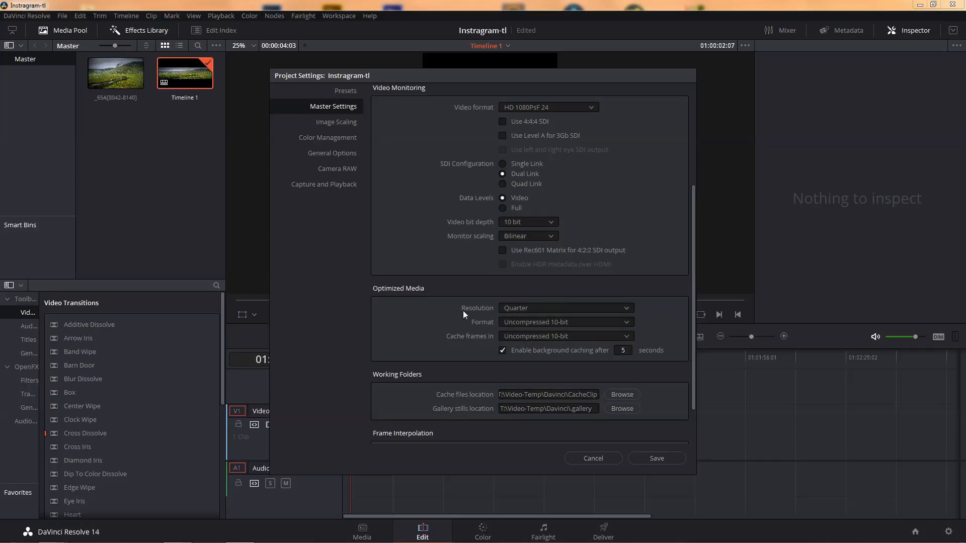
click(657, 459)
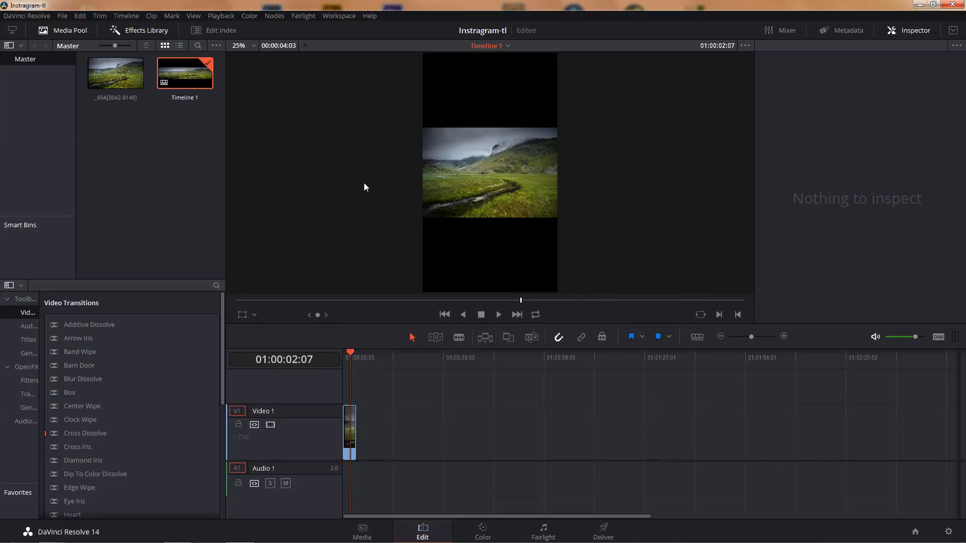
right_click(115, 83)
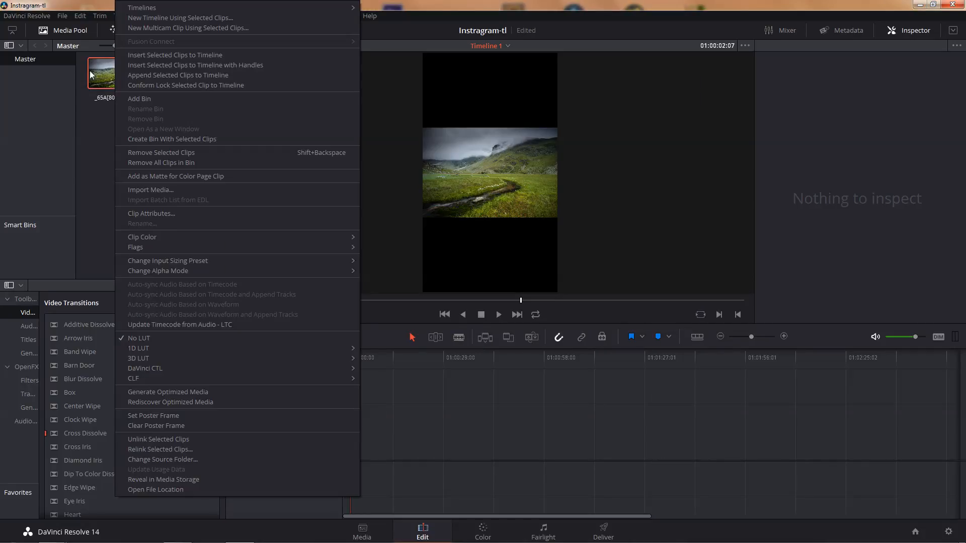
click(149, 393)
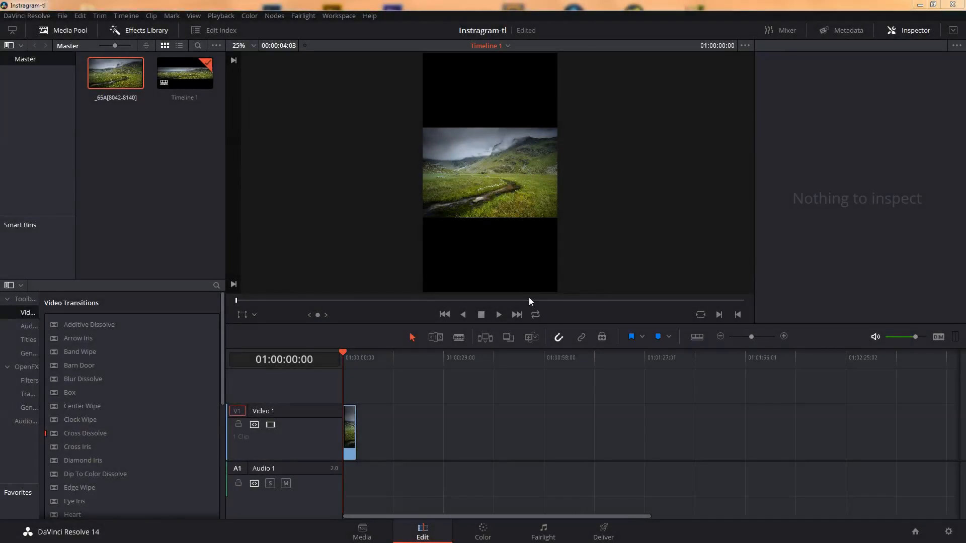
Play through the timeline clip and slow its speed so that its duration becomes 00:00:11:03.
click(501, 317)
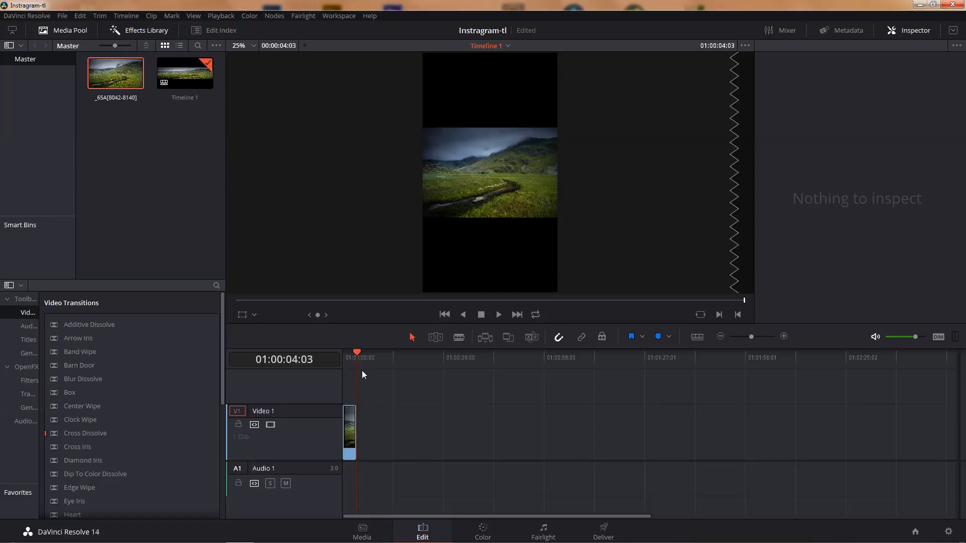
click(350, 431)
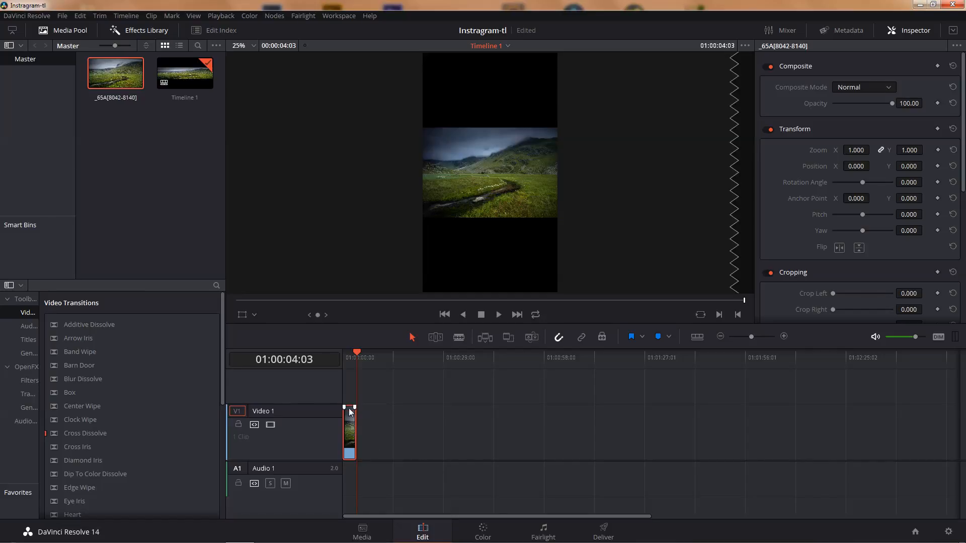
drag(749, 340, 767, 343)
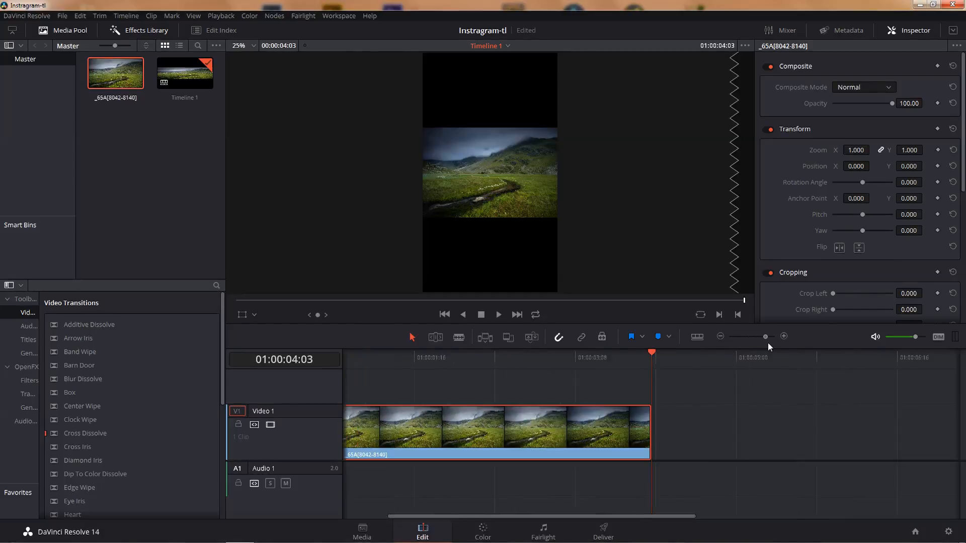
right_click(477, 426)
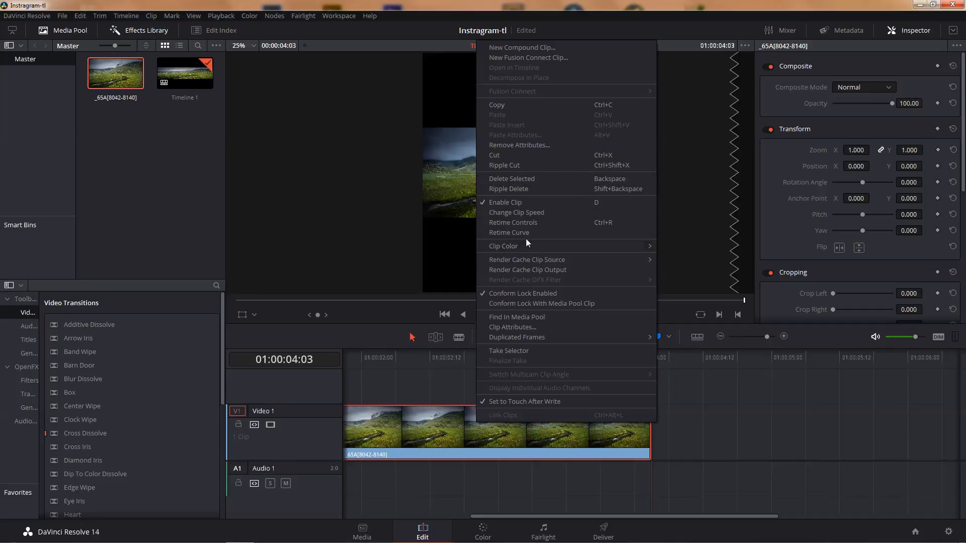
click(527, 213)
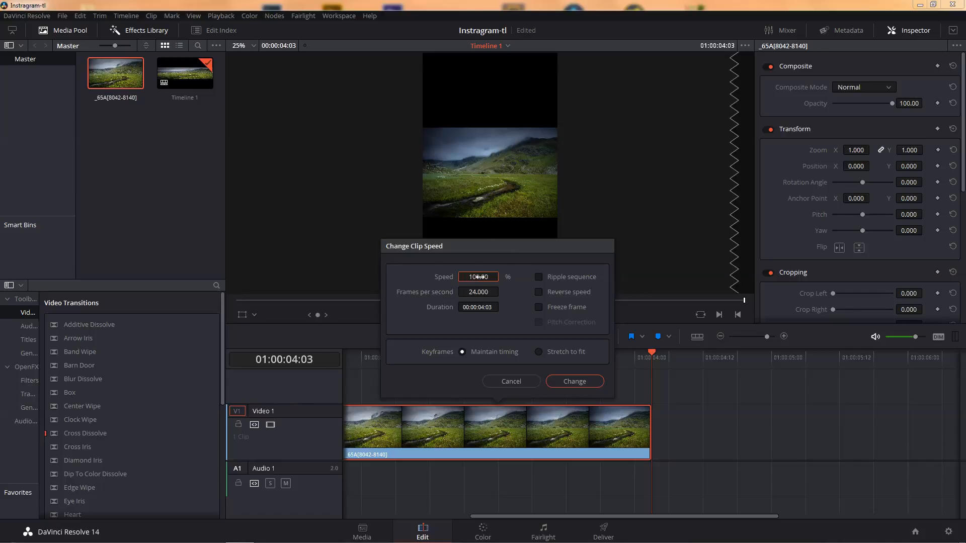
drag(482, 276, 501, 276)
drag(477, 278, 503, 276)
click(559, 382)
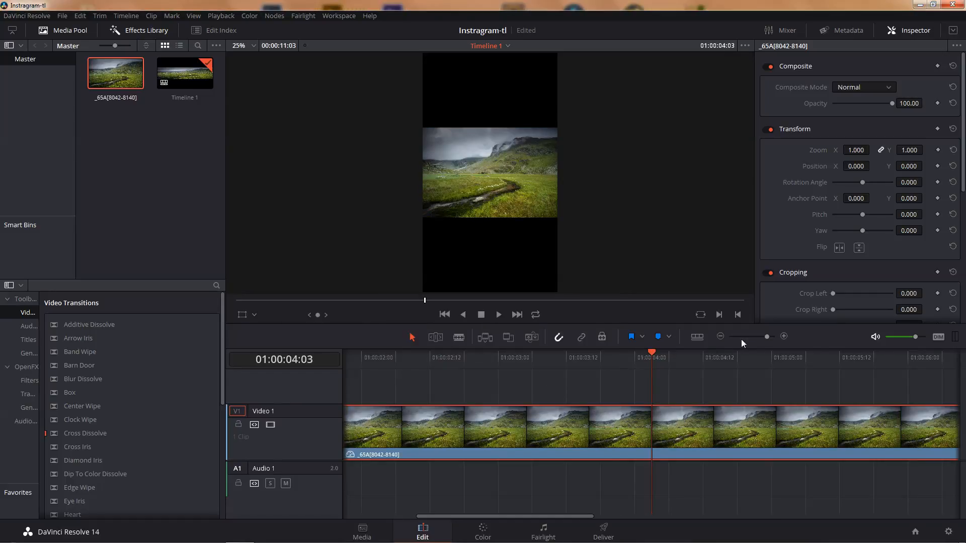
Set the slowed clip's Retime Process to Optical Flow.
drag(741, 339, 758, 339)
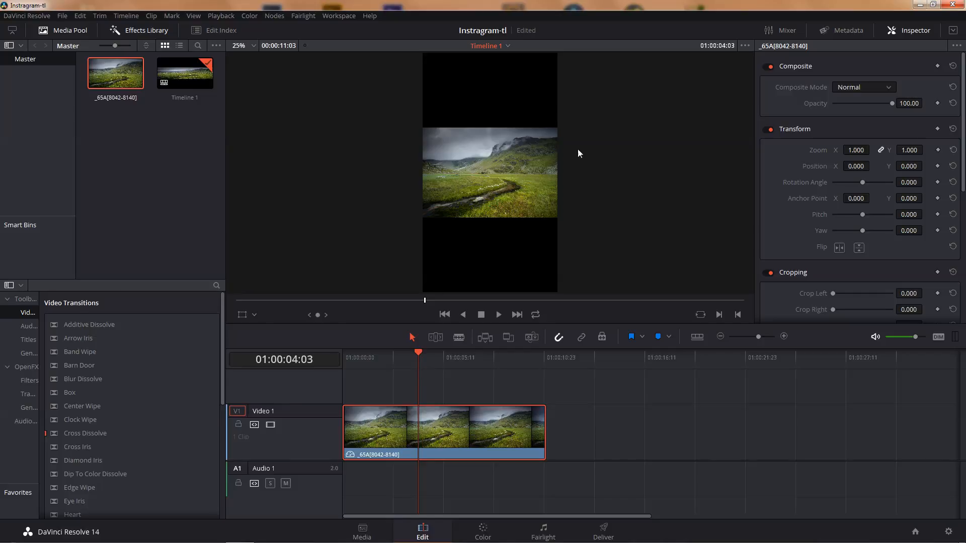
scroll(962, 131, down, 5)
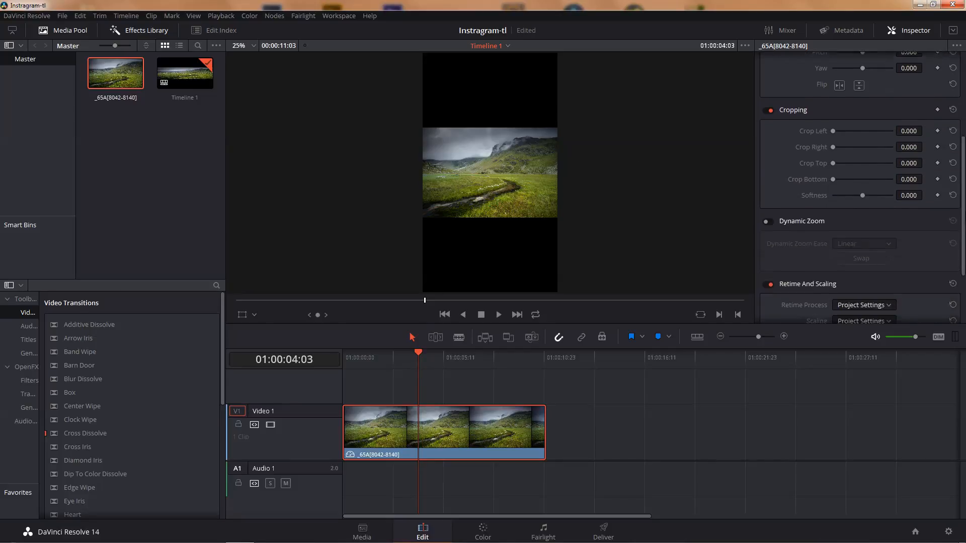
scroll(792, 221, down, 3)
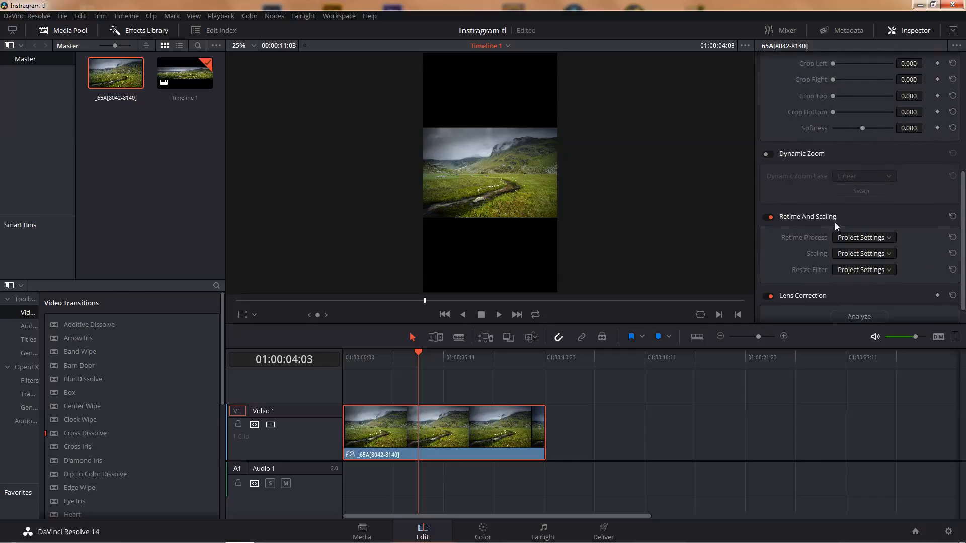
click(888, 239)
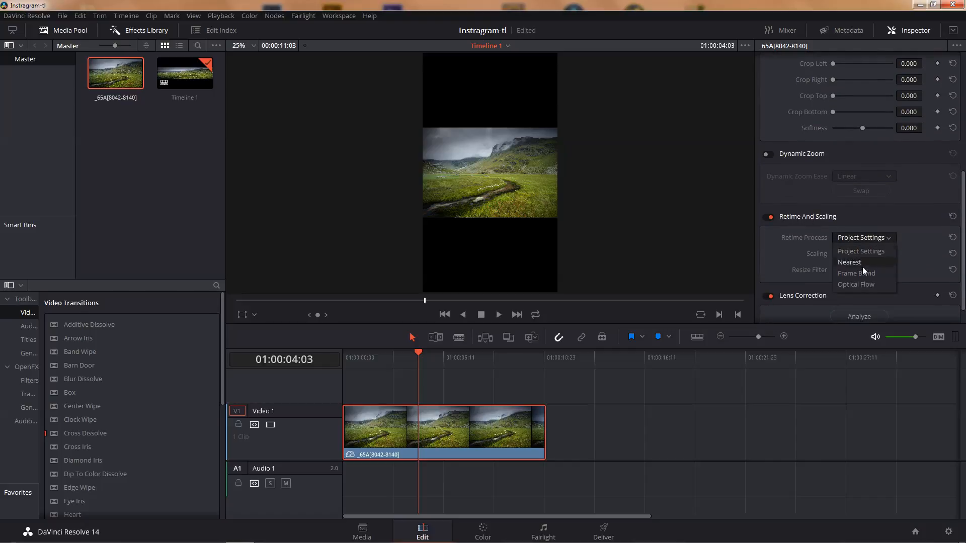
click(859, 285)
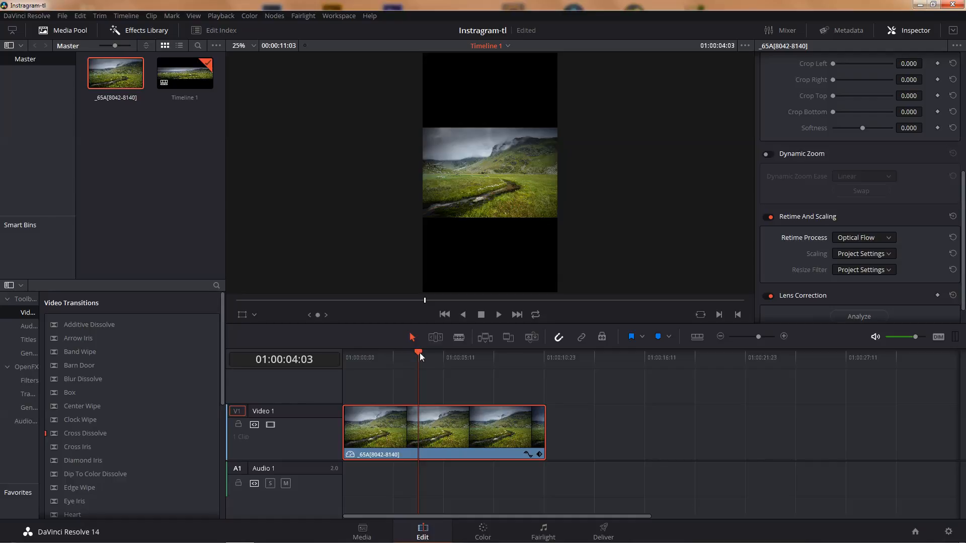
Play the retimed clip from the start of the timeline to check the smoothness of the motion.
drag(419, 354, 346, 354)
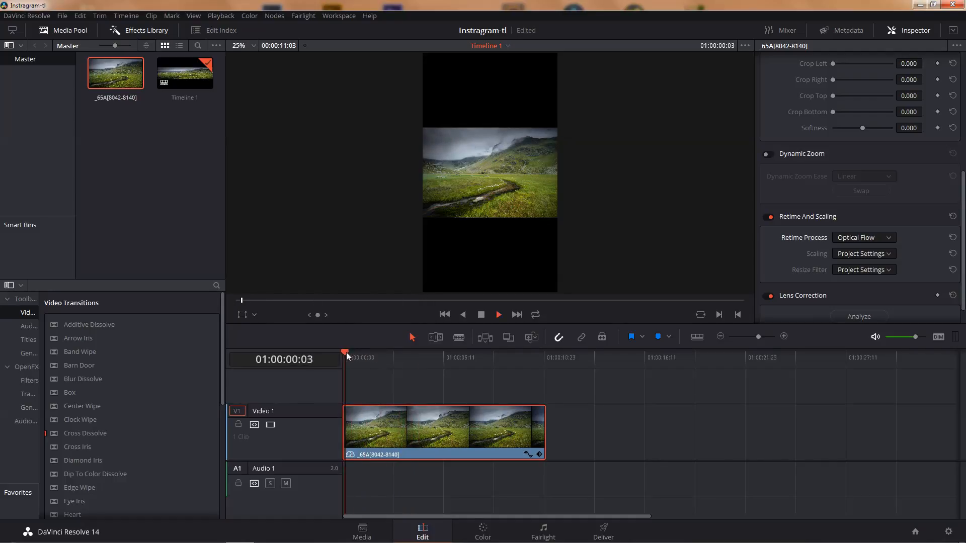
key(space)
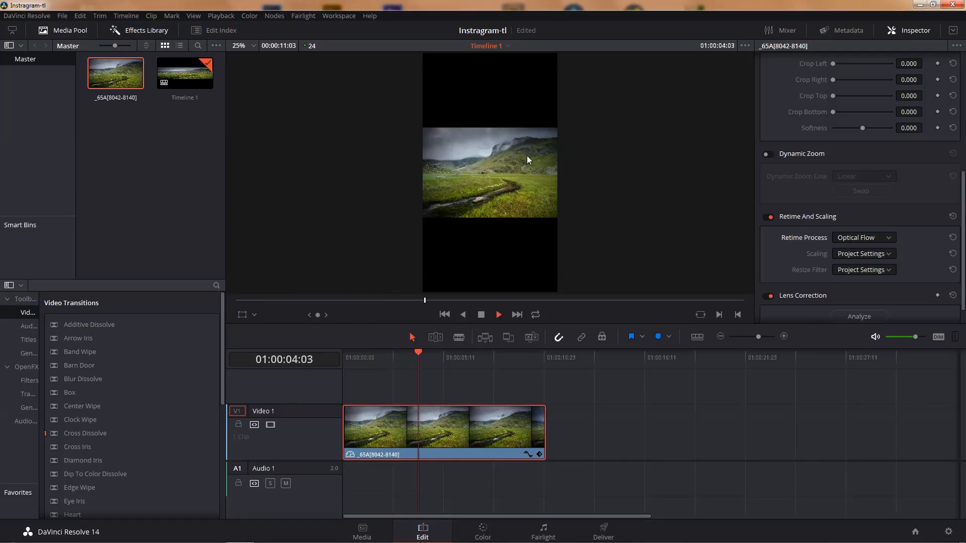
key(space)
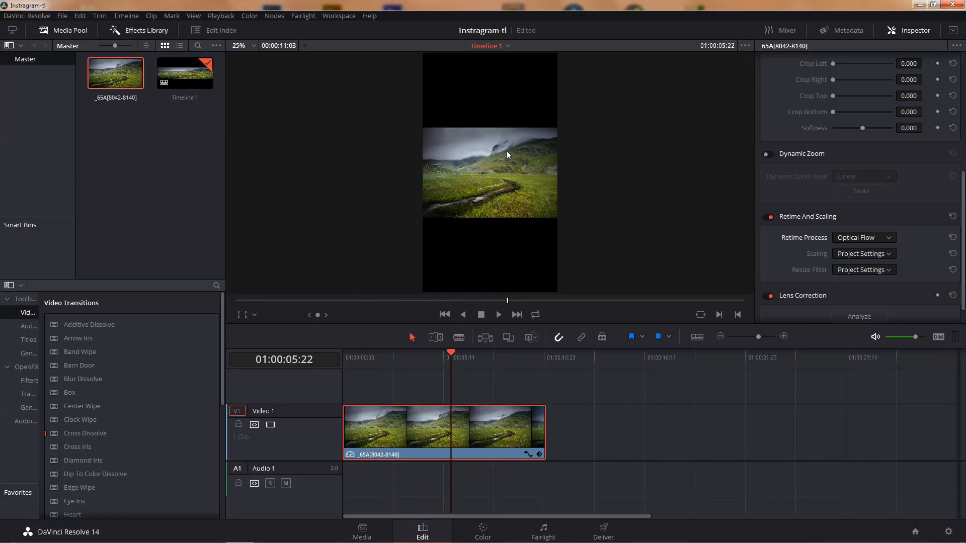
key(space)
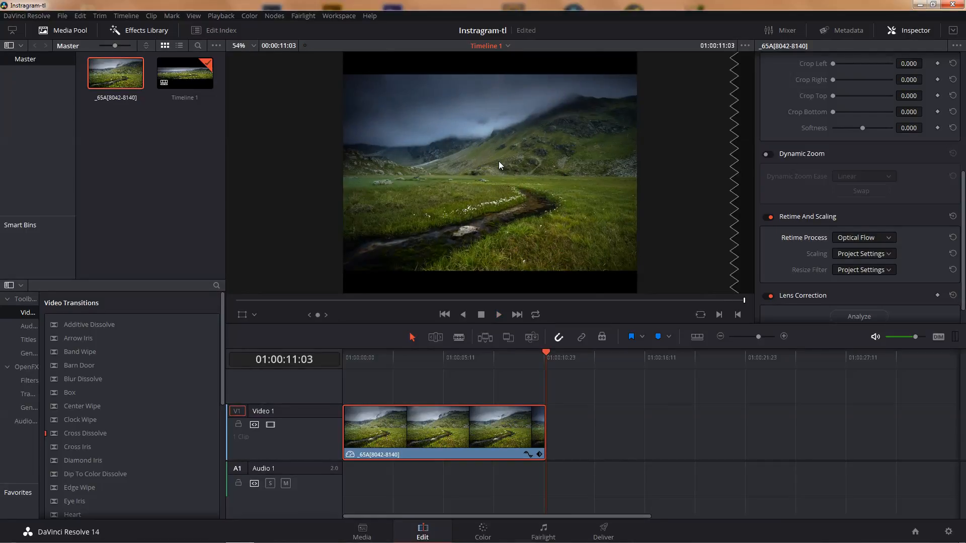
click(346, 362)
key(space)
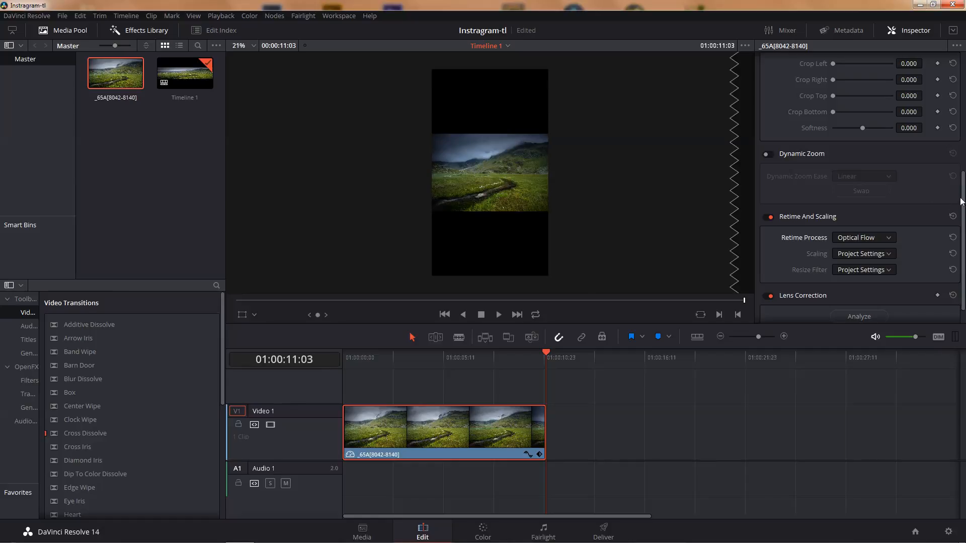
Turn on the on-screen Transform handles and scale the clip to a zoom of about 2.70 to fill the vertical frame.
scroll(803, 161, up, 5)
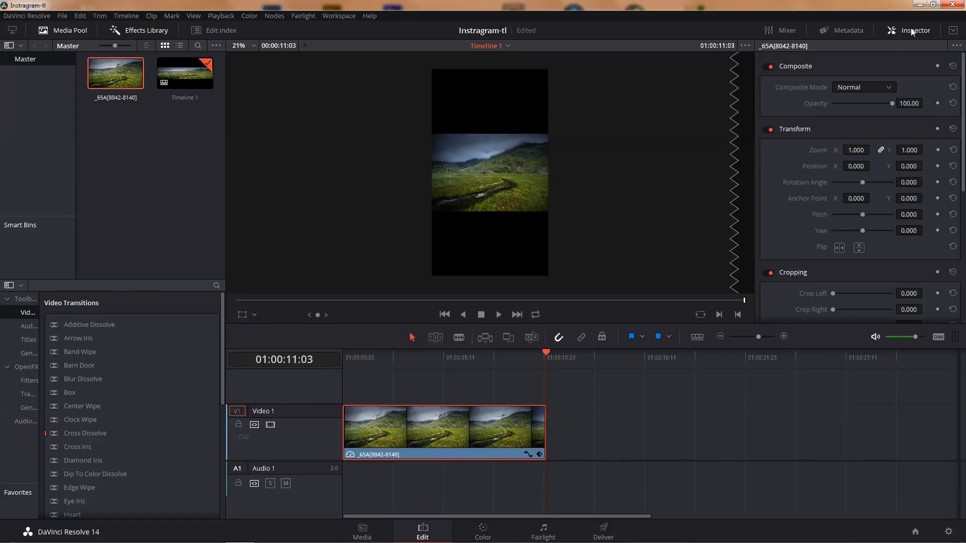
click(911, 31)
click(911, 31)
drag(867, 150, 870, 149)
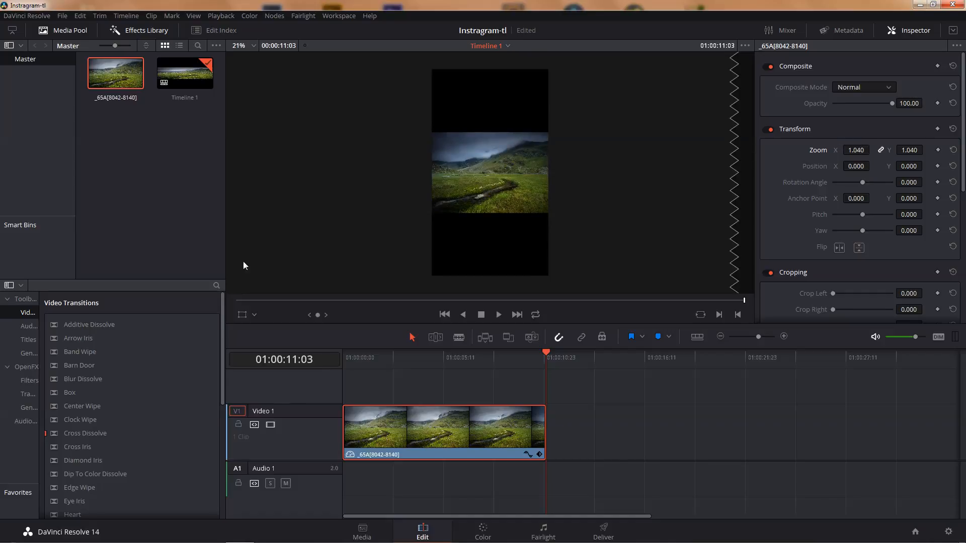
click(253, 318)
click(256, 328)
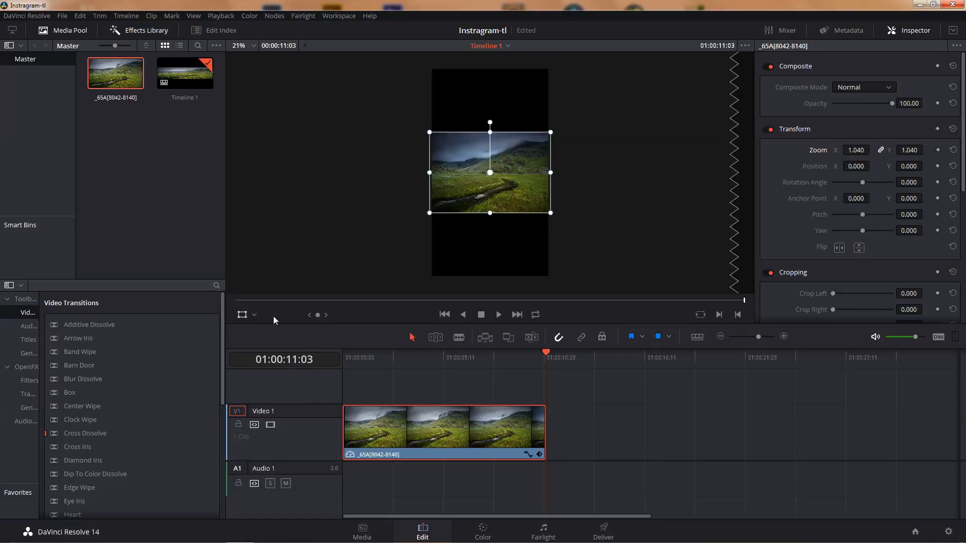
drag(552, 214, 556, 282)
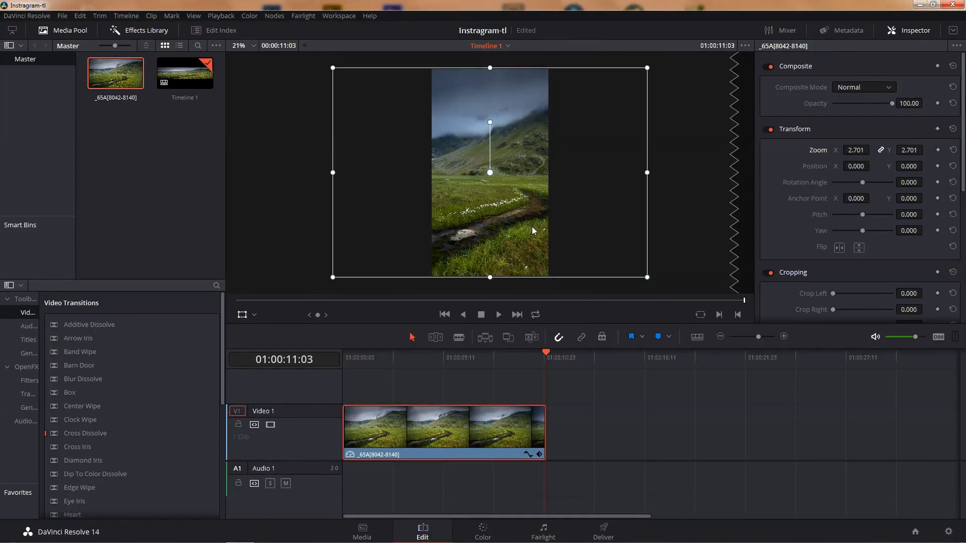
Enlarge the clip to a zoom of about 4.17 and reposition it to about X 204, Y -417.
scroll(507, 211, down, 4)
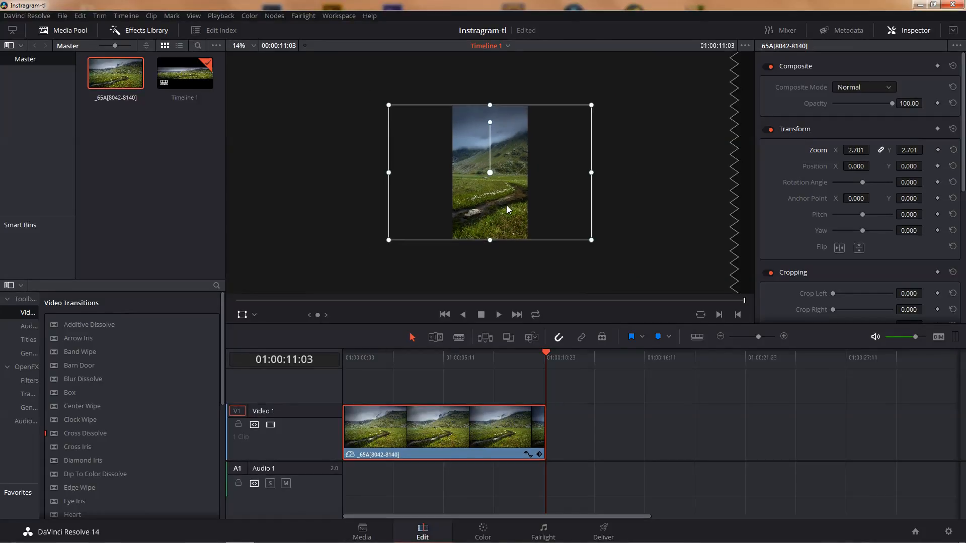
scroll(512, 203, down, 1)
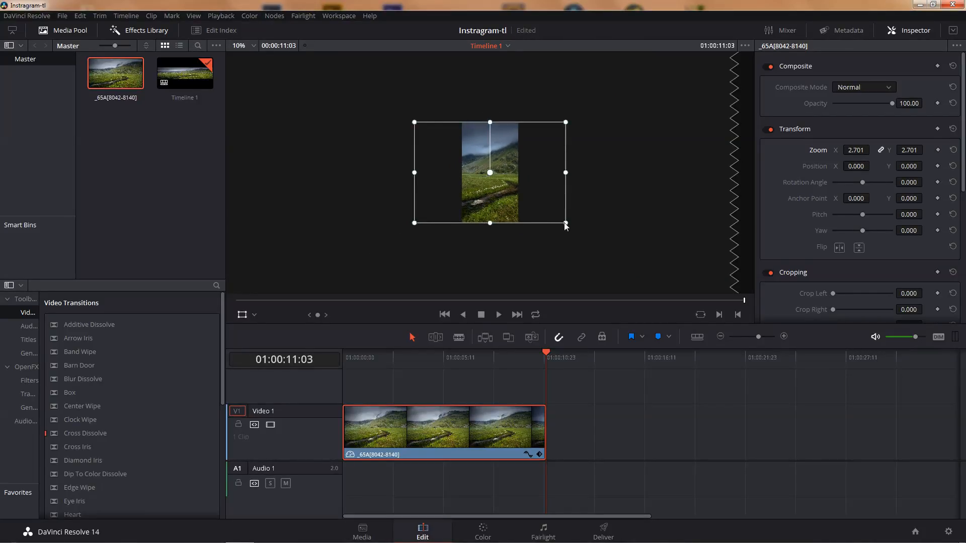
drag(565, 223, 607, 251)
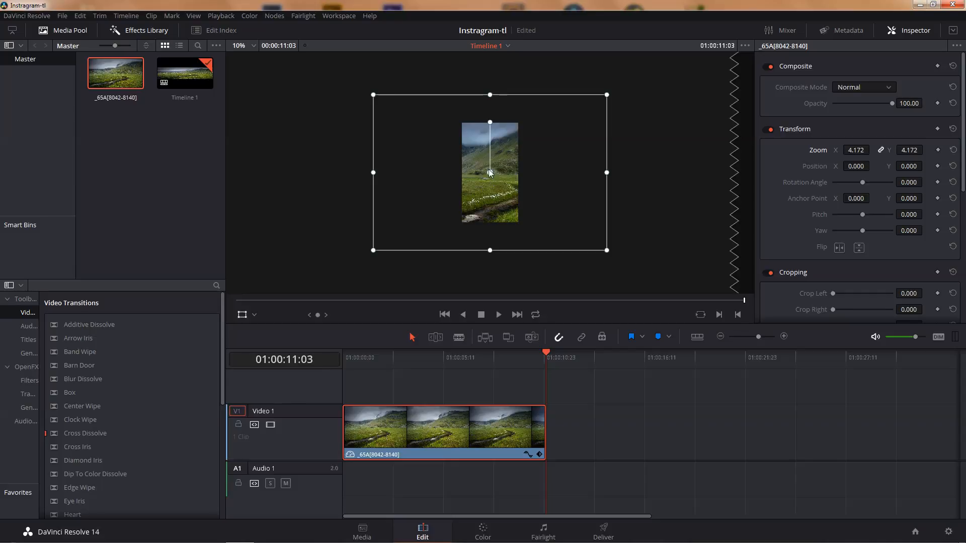
drag(491, 174, 506, 194)
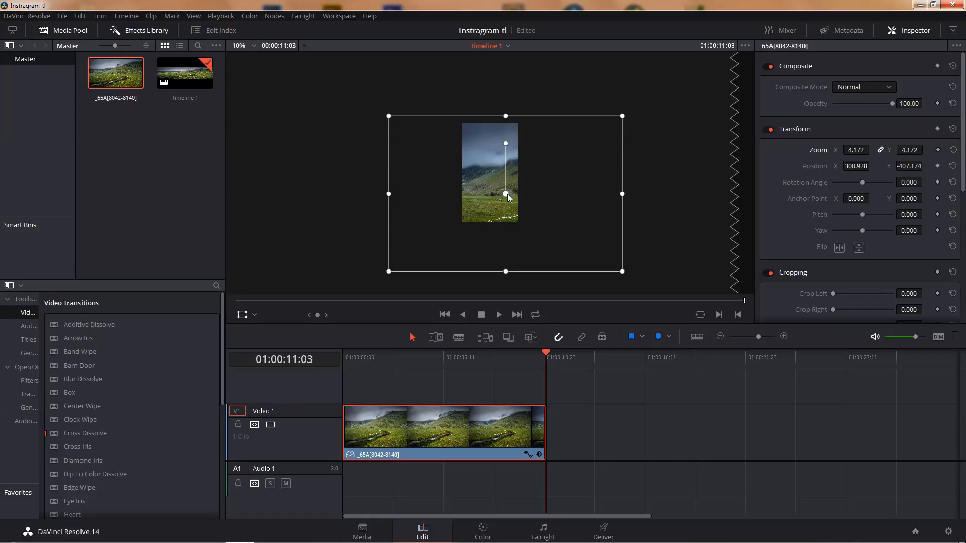
mouse_move(506, 195)
mouse_down()
mouse_move(461, 150)
mouse_move(482, 170)
mouse_move(462, 157)
mouse_move(506, 139)
mouse_move(467, 194)
mouse_move(499, 200)
mouse_move(498, 188)
mouse_move(472, 185)
mouse_move(500, 195)
mouse_up()
key(ctrl+z)
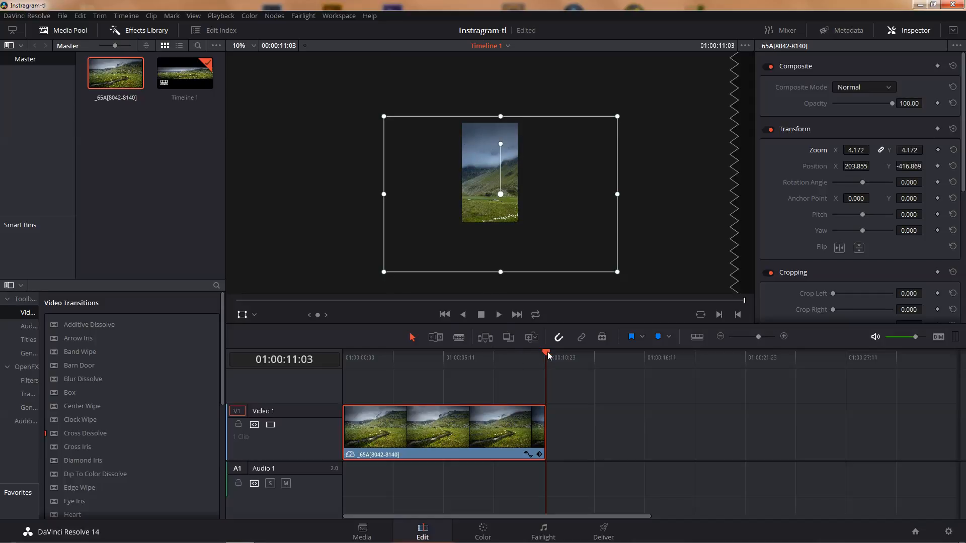
Add Zoom and Position keyframes at the start of the clip.
drag(548, 356, 343, 368)
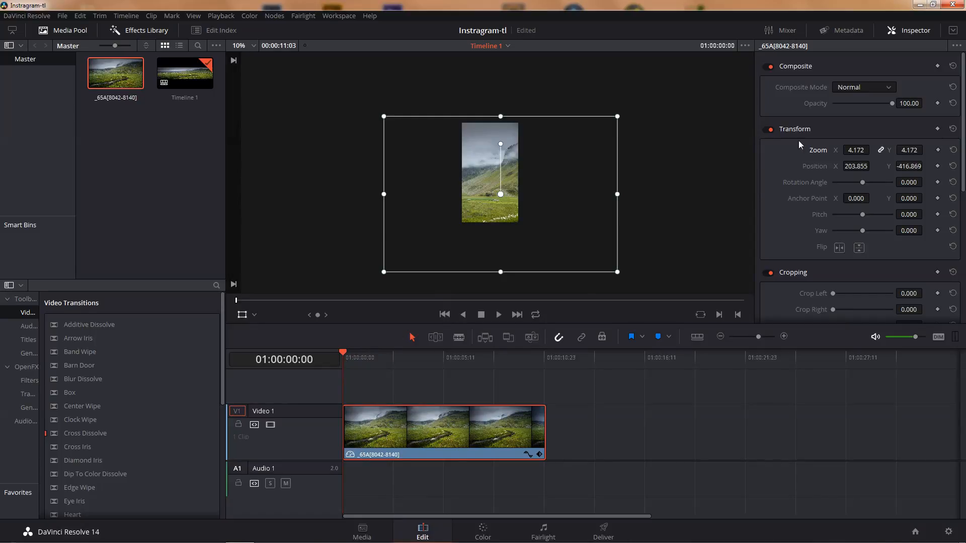
click(938, 150)
click(939, 167)
Add Zoom and Position keyframes at 01:00:05:10 with zoom about 3.47 and position about X -505, Y -87.
drag(344, 356, 442, 356)
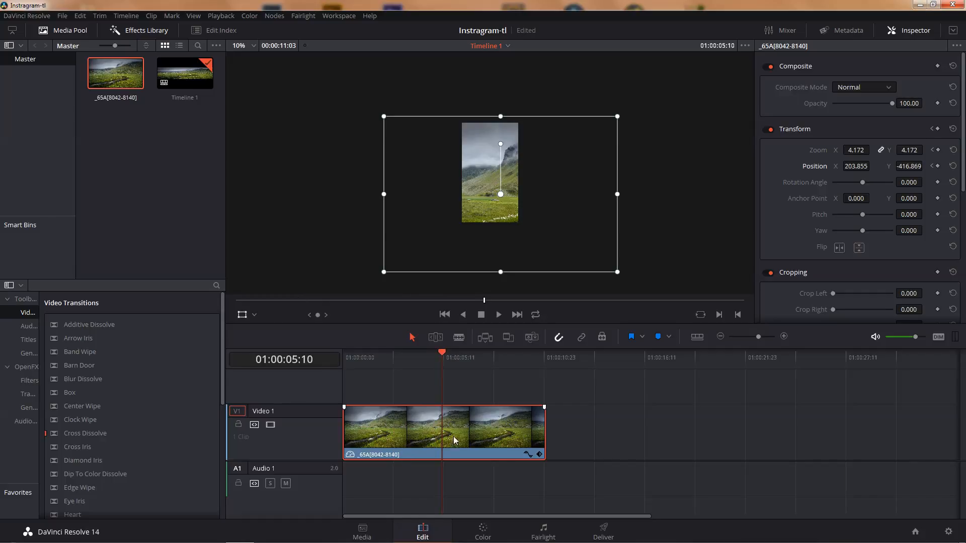
click(939, 150)
click(938, 166)
drag(506, 216, 470, 199)
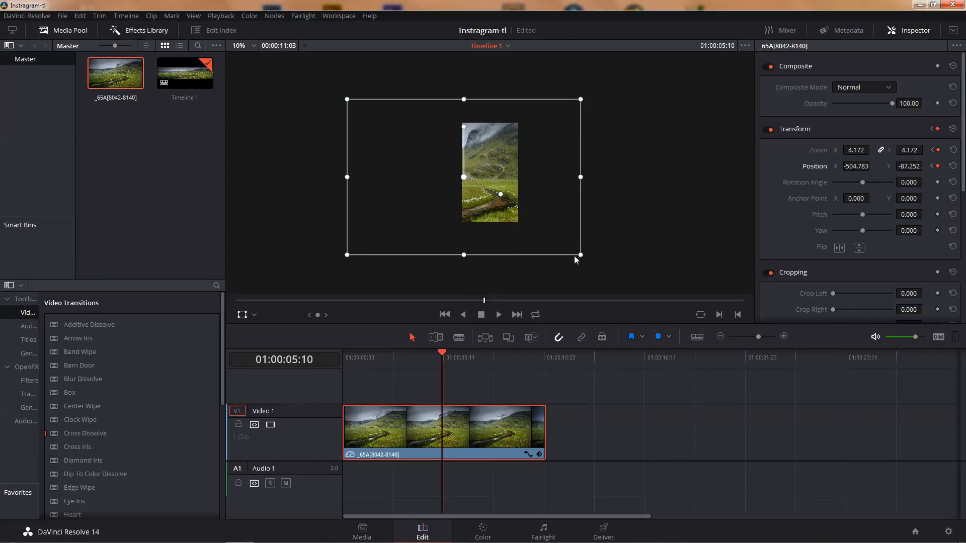
drag(579, 255, 548, 241)
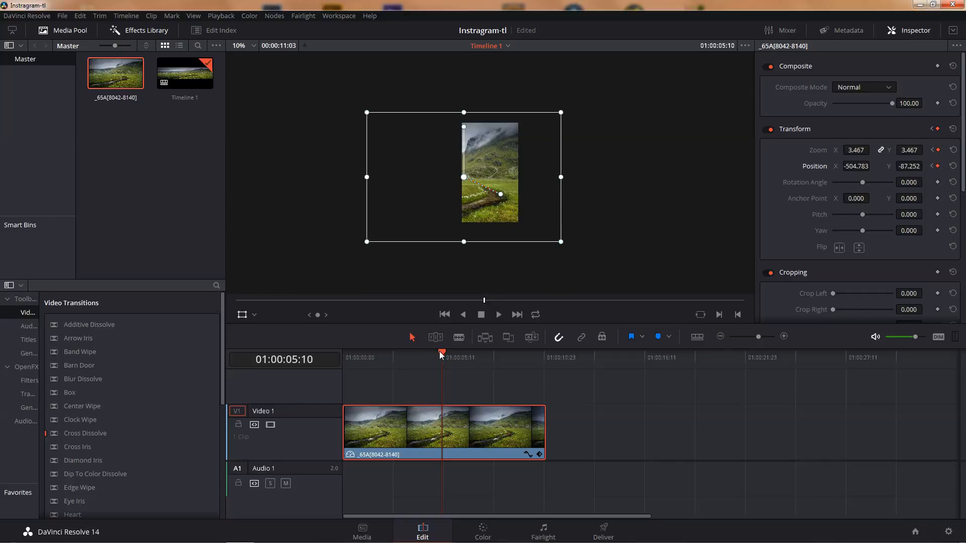
Preview the animated move from the start of the clip up to about the middle keyframes.
drag(440, 351, 346, 353)
key(space)
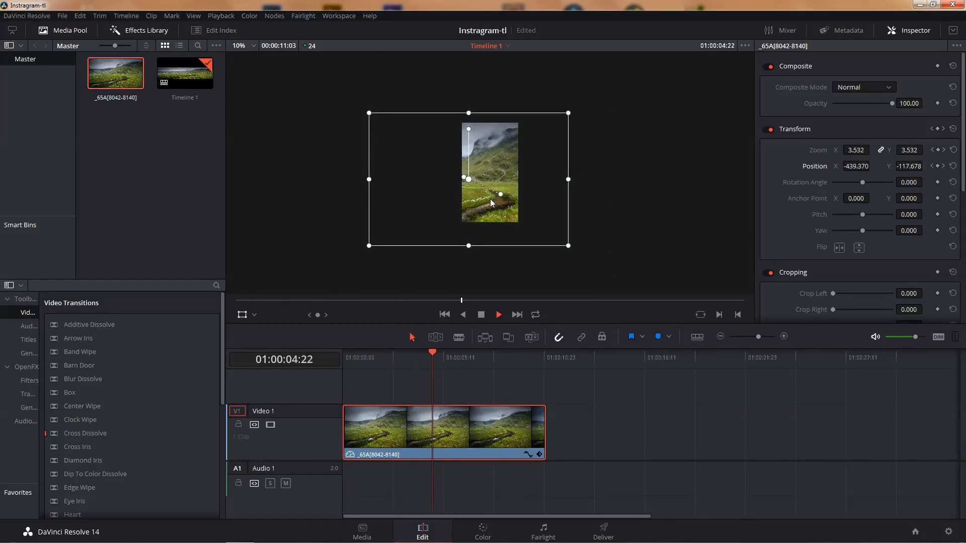
key(space)
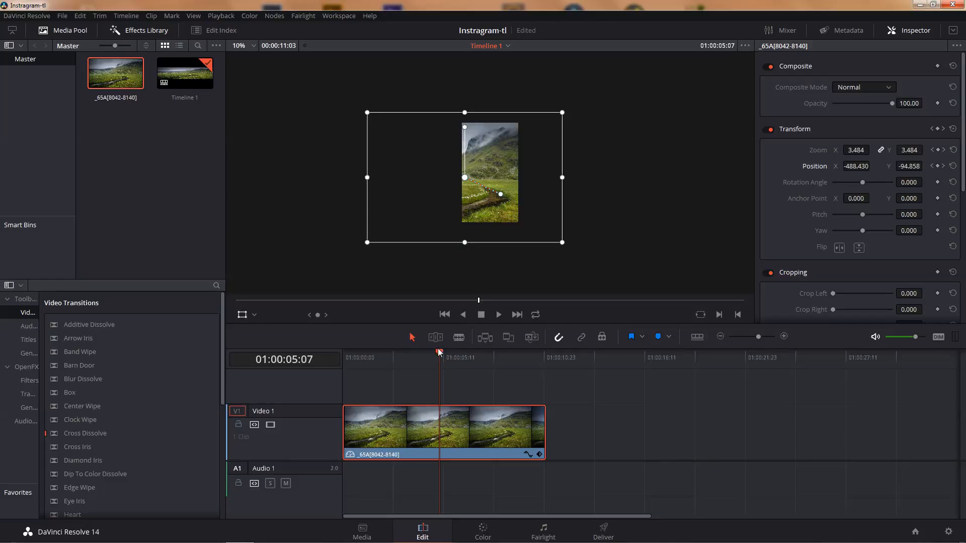
Add Zoom and Position keyframes at the clip's end, 01:00:11:03, with zoom about 3.06 and position about X 87, Y 48.
drag(439, 354, 542, 360)
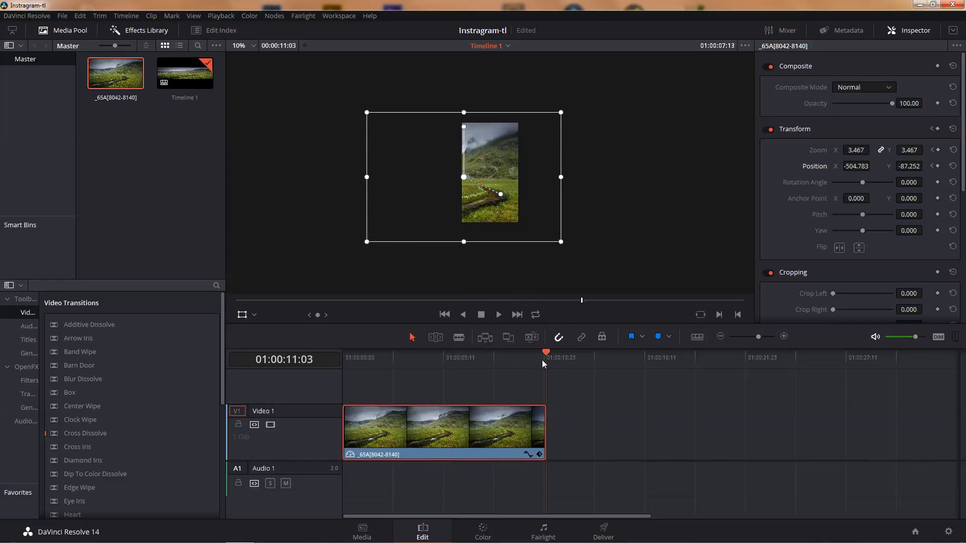
click(939, 150)
click(939, 166)
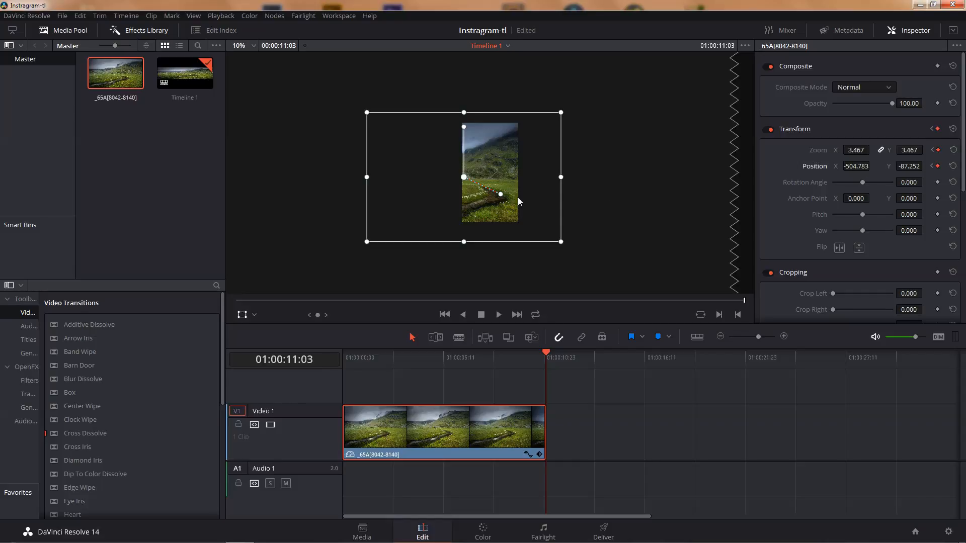
drag(509, 216, 545, 200)
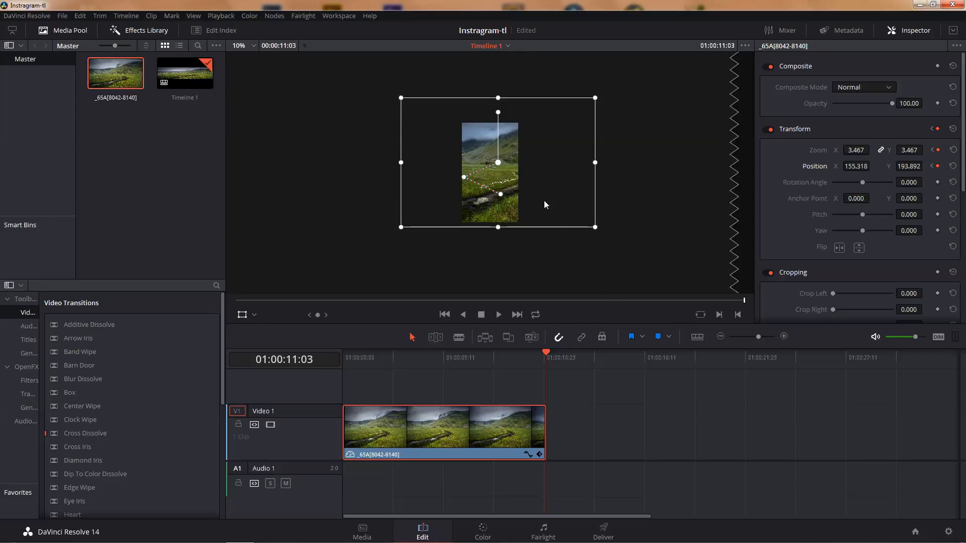
drag(595, 98, 584, 109)
drag(507, 205, 504, 209)
scroll(504, 208, up, 2)
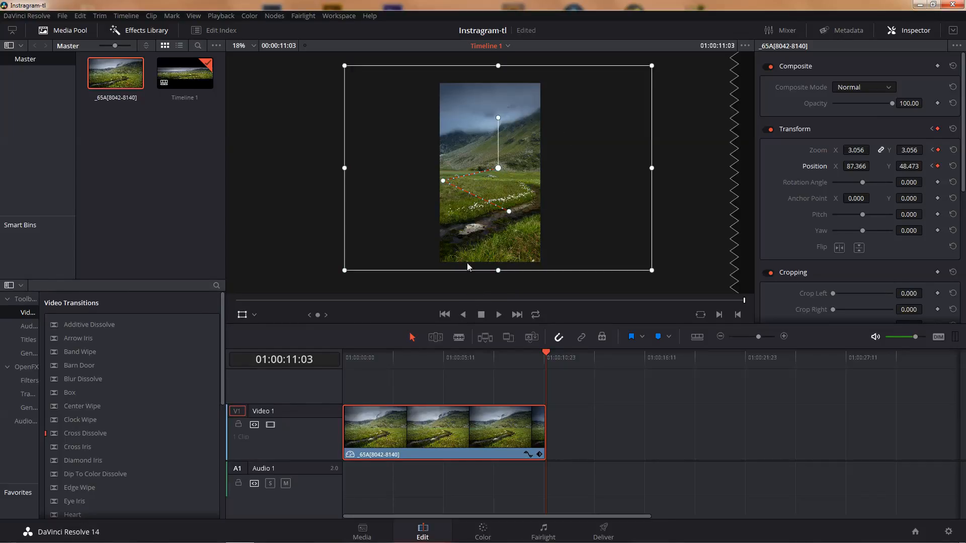
Set the middle keyframe of the clip's motion path to Smooth interpolation.
right_click(443, 184)
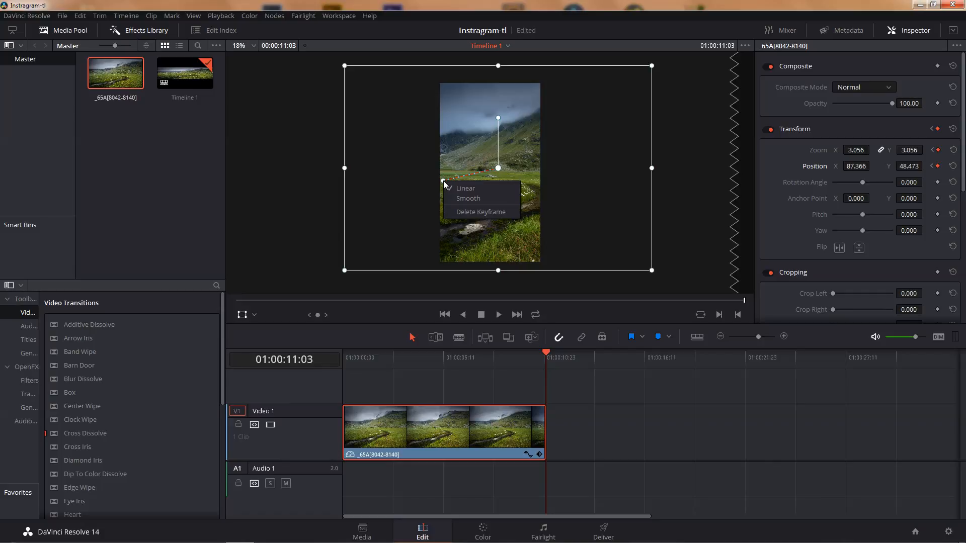
click(414, 188)
right_click(443, 181)
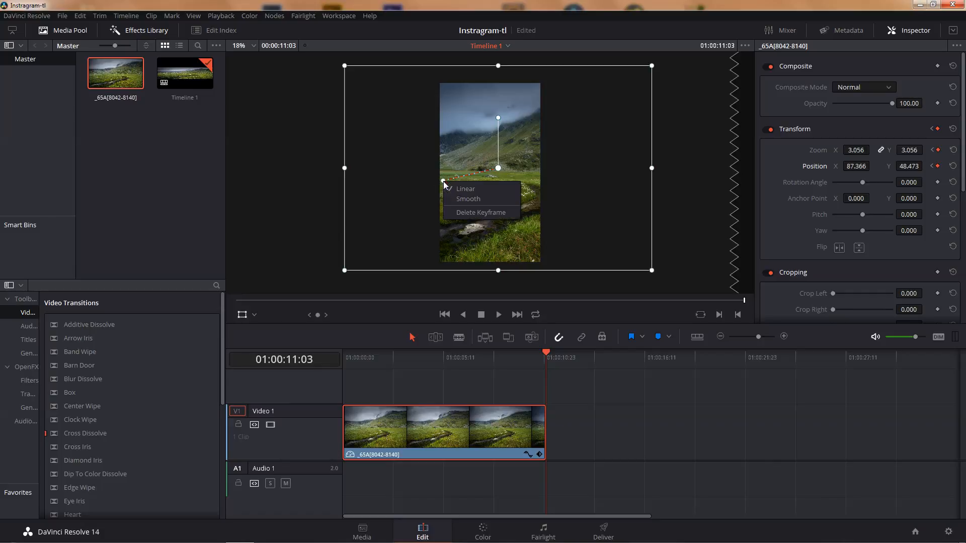
click(463, 200)
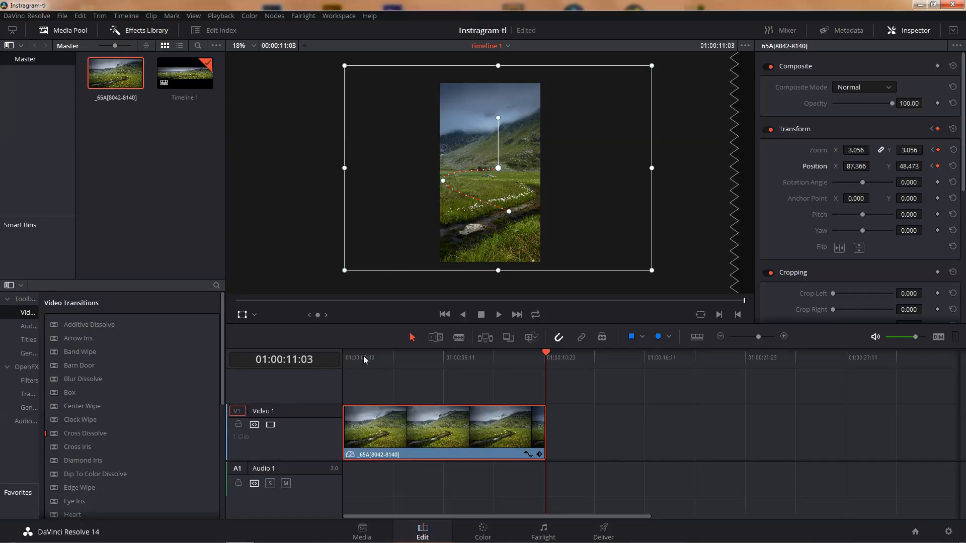
Hide the on-screen transform overlay and preview the animated move from the clip's start to 01:00:03:13.
click(351, 365)
click(245, 316)
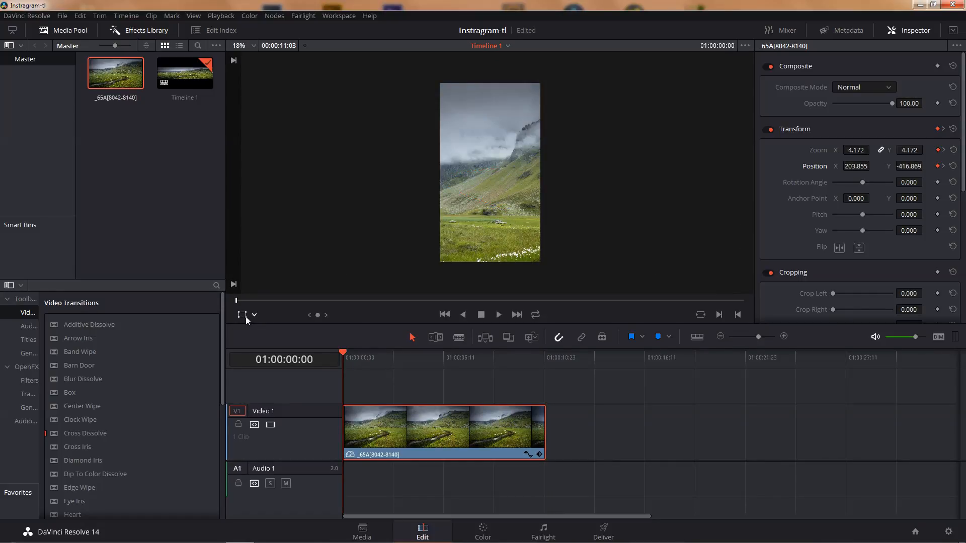
key(space)
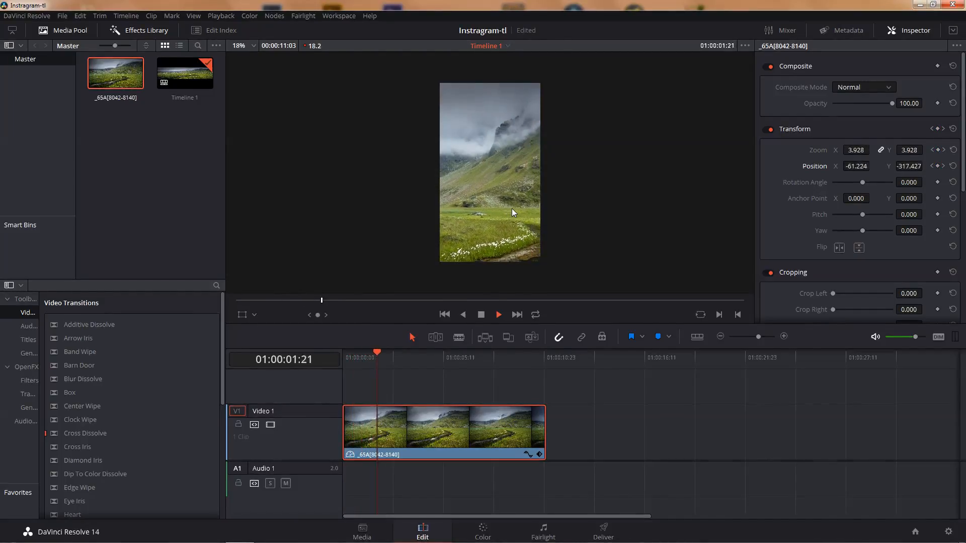
key(space)
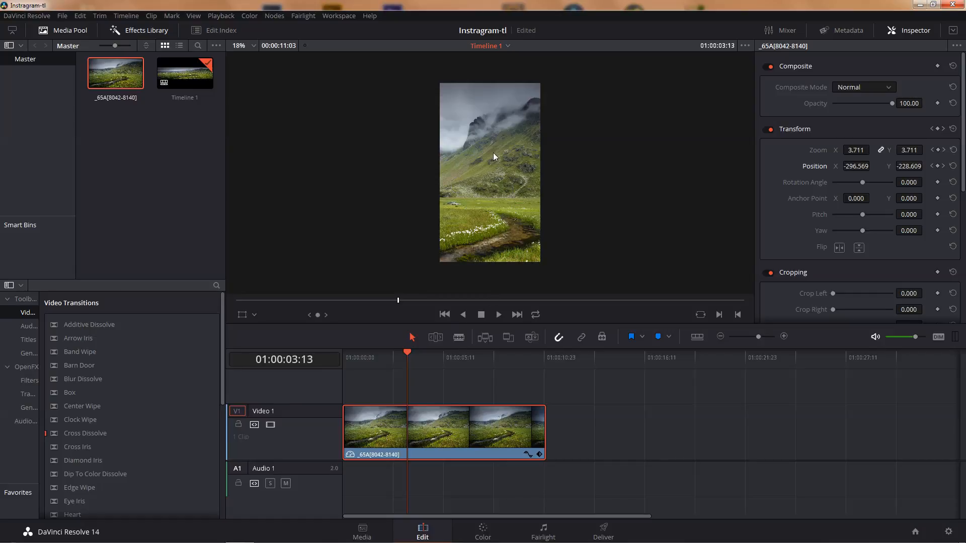
Set the time-lapse clip's Render Cache Clip Source to On and enable the playback render cache.
right_click(449, 436)
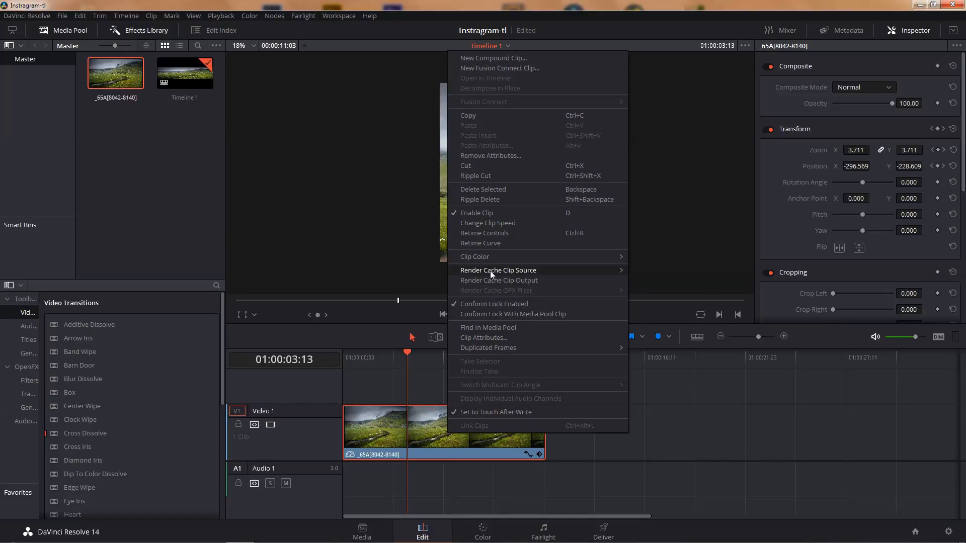
mouse_move(490, 271)
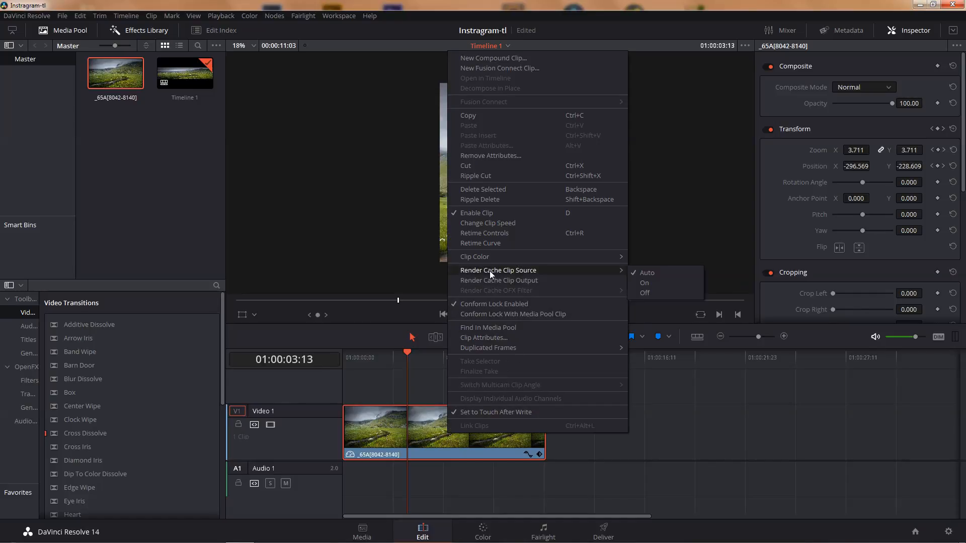
click(651, 288)
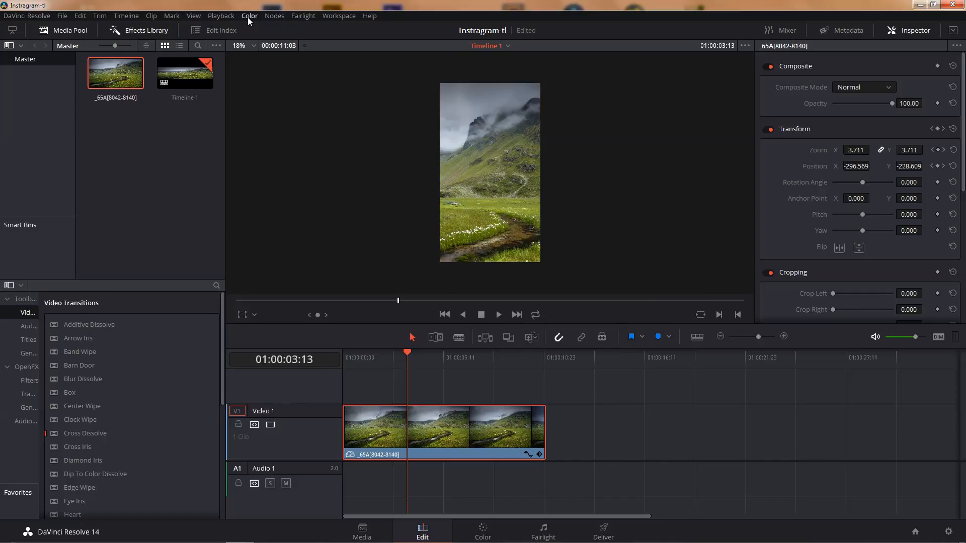
click(219, 17)
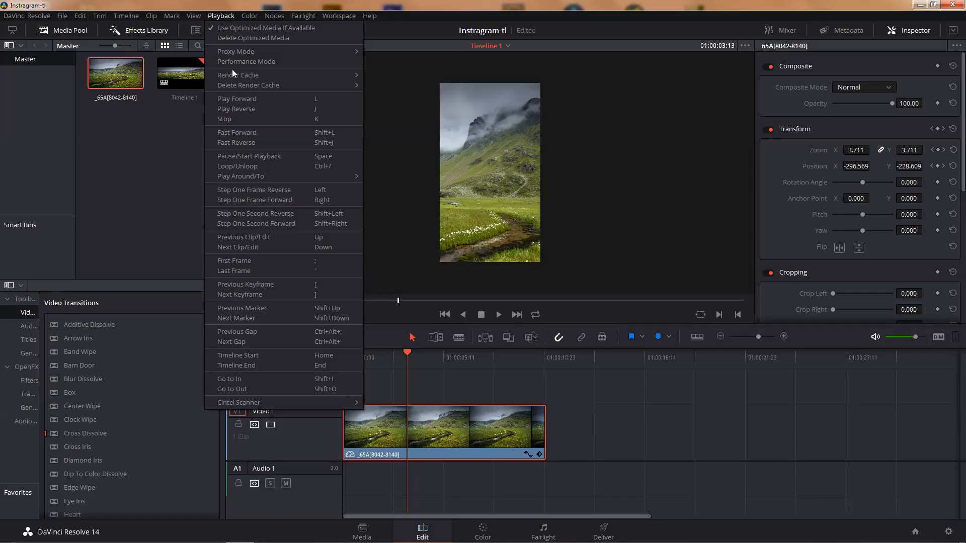
mouse_move(234, 74)
click(392, 100)
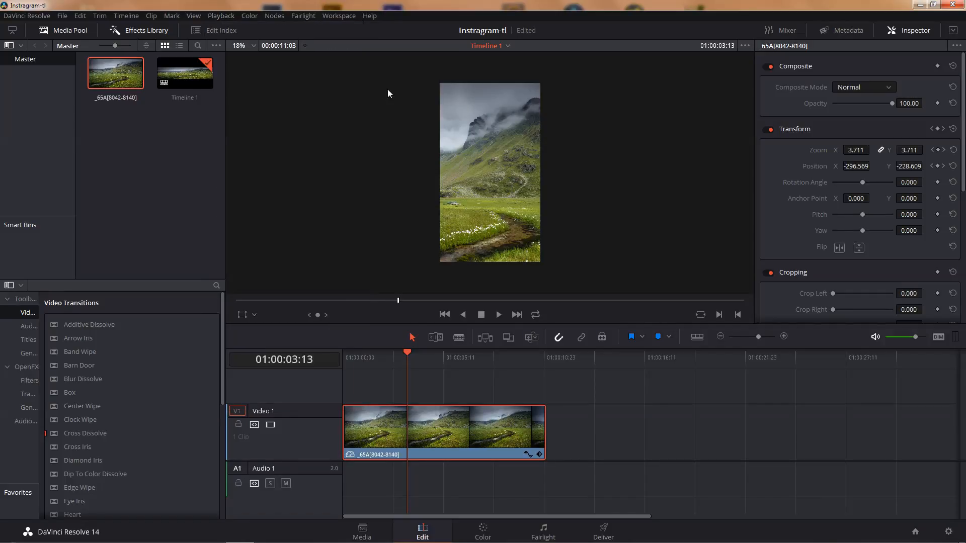
Play the cached time-lapse clip from its start to check that the zoom and position move runs smoothly.
drag(409, 354, 343, 356)
key(space)
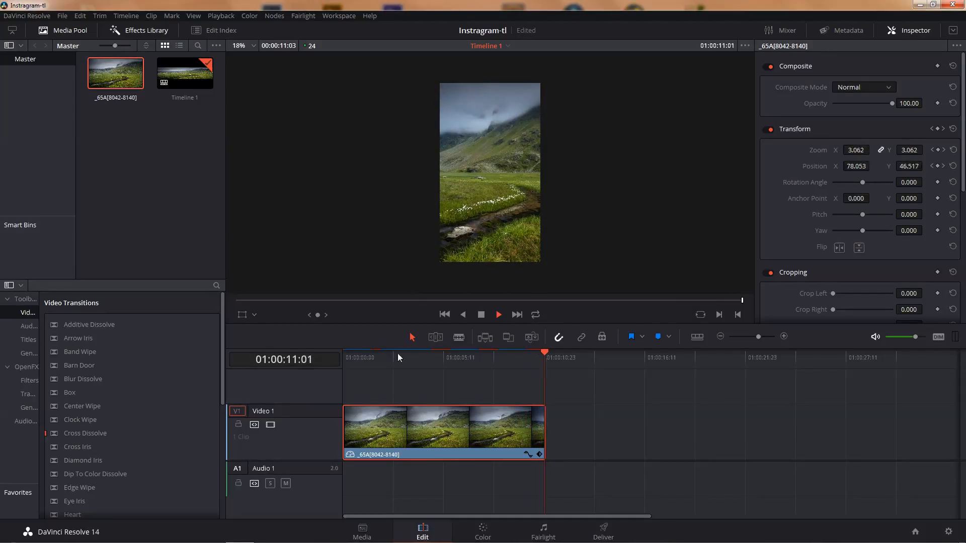
click(346, 357)
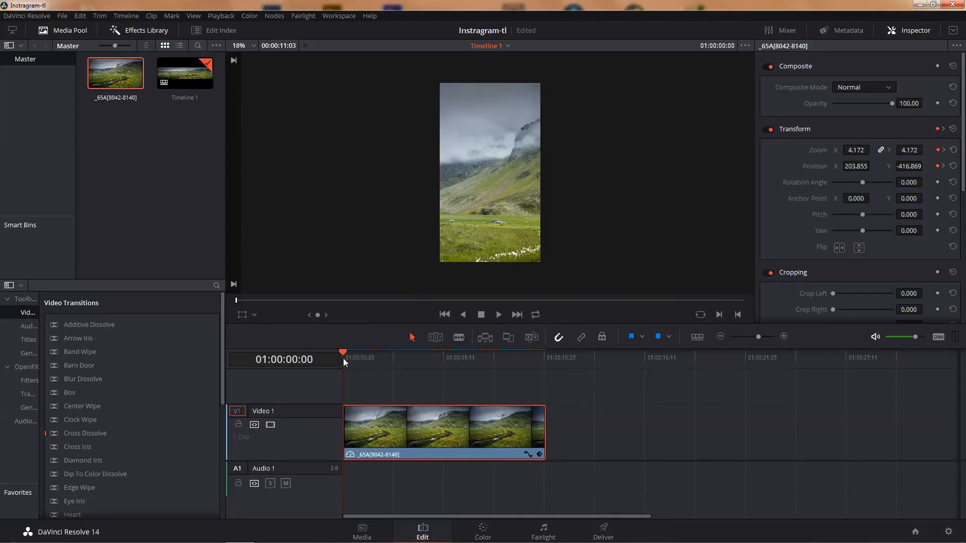
key(space)
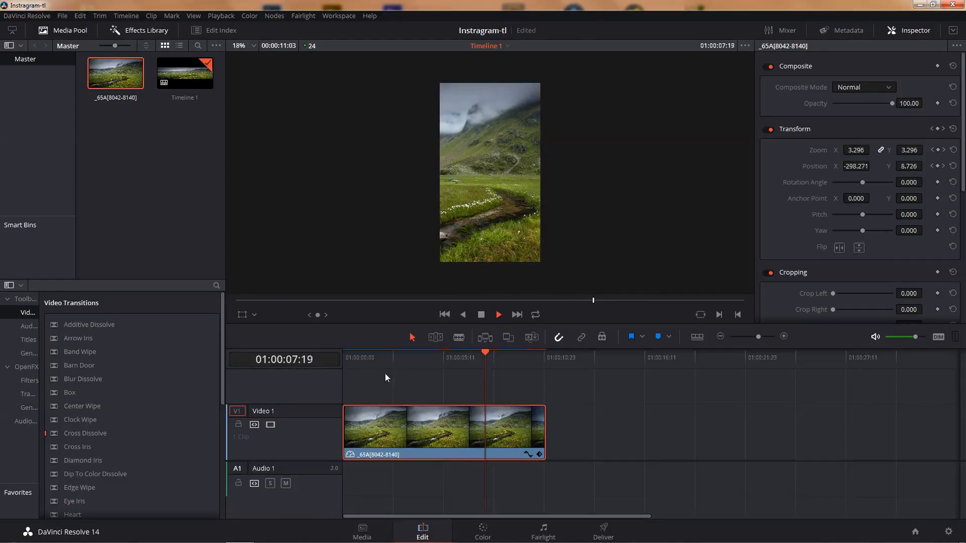
click(349, 360)
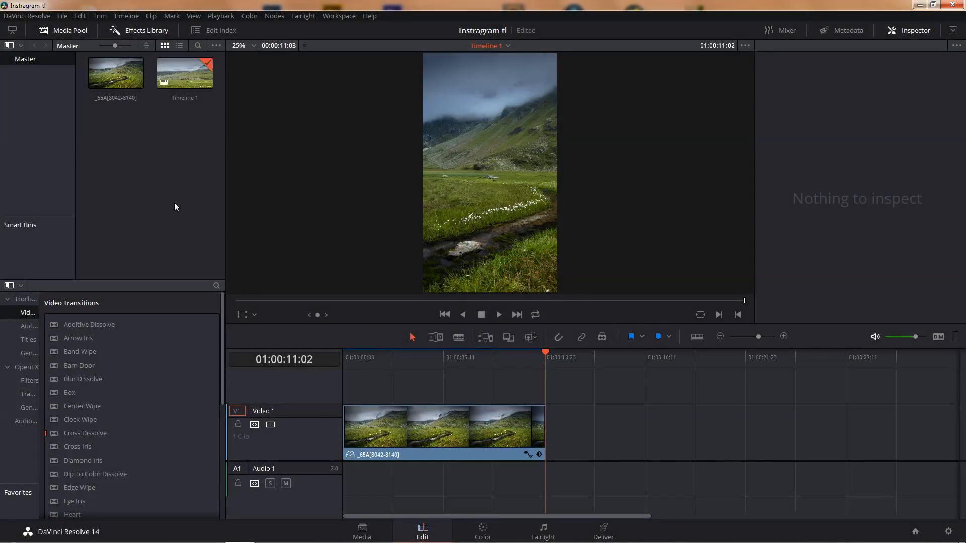
Add the still image Mountain-Gloom-show.jpg from the 2018-08-Instagram-Tl folder to the media pool.
click(362, 531)
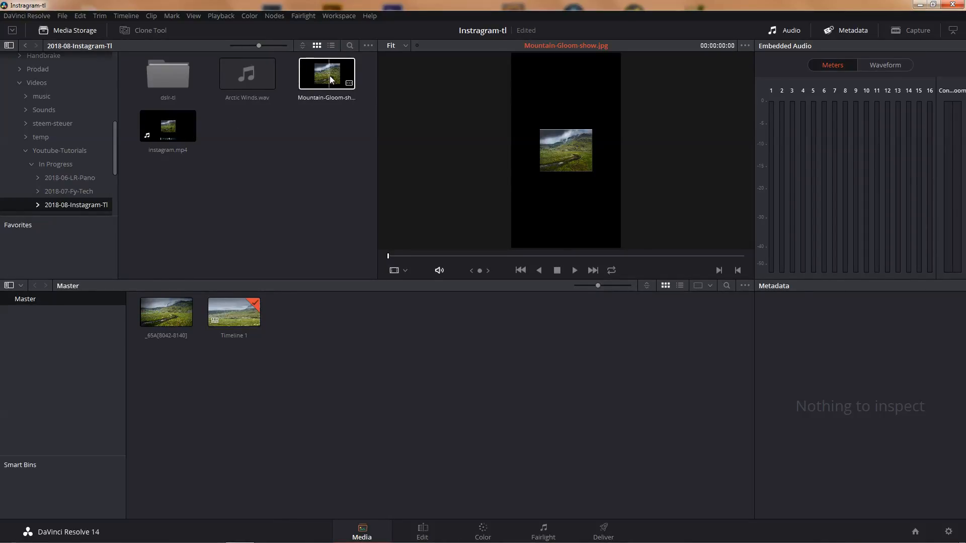
drag(316, 77, 303, 309)
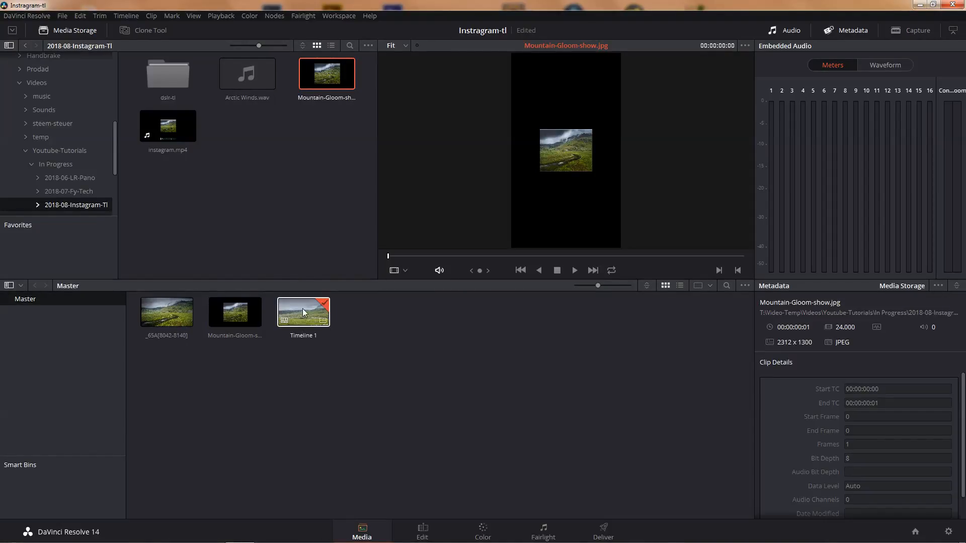
click(244, 314)
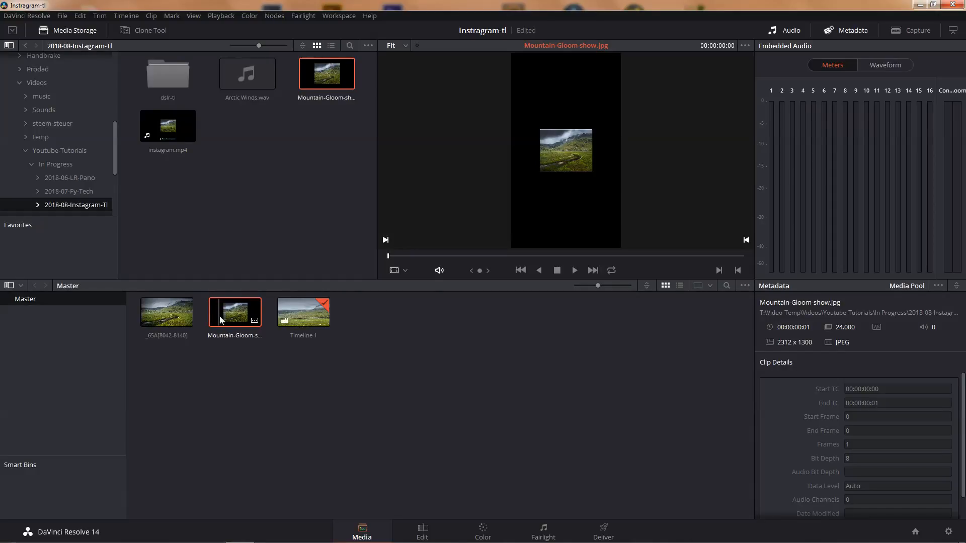
Place the Mountain-Gloom-show still on a new Video 2 track, slightly overlapping the end of the time-lapse clip.
click(423, 531)
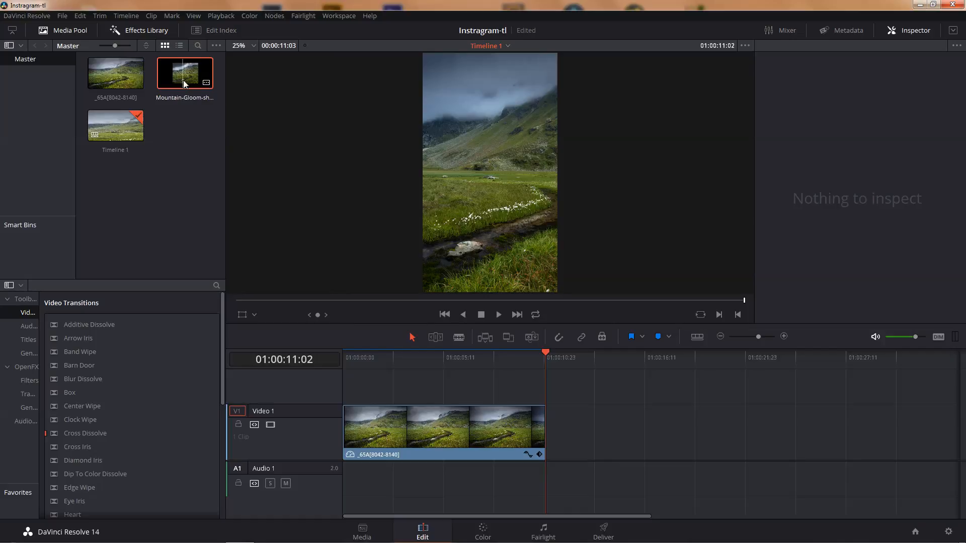
drag(183, 80, 535, 385)
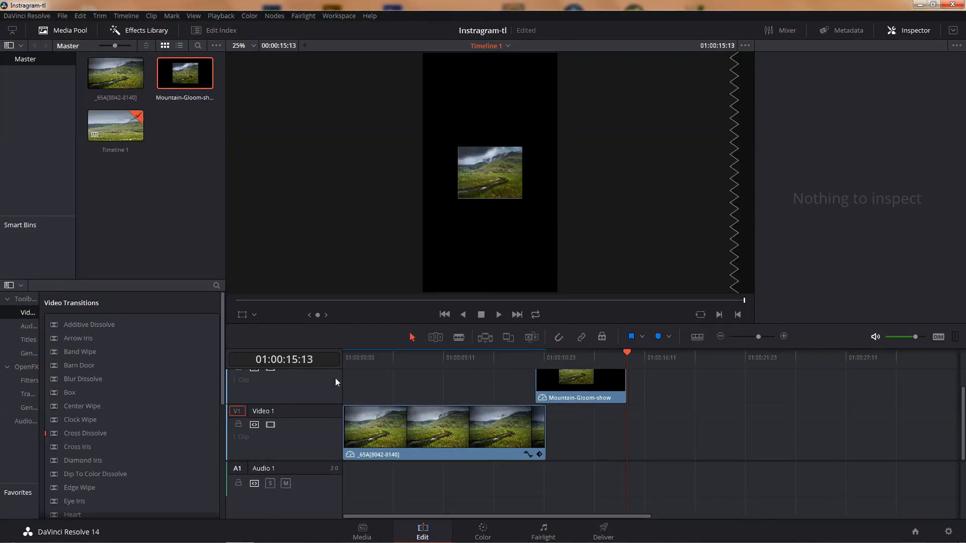
scroll(522, 410, up, 1)
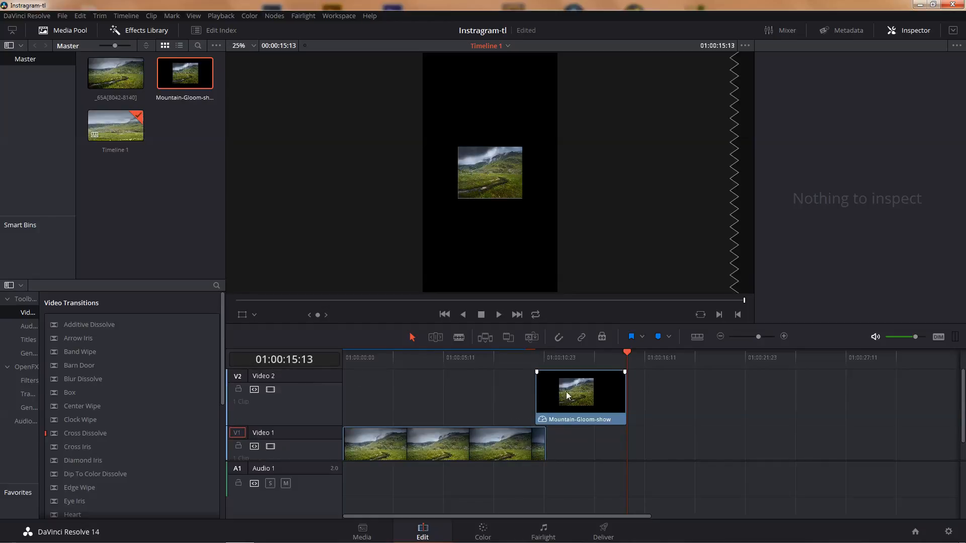
drag(544, 406, 562, 391)
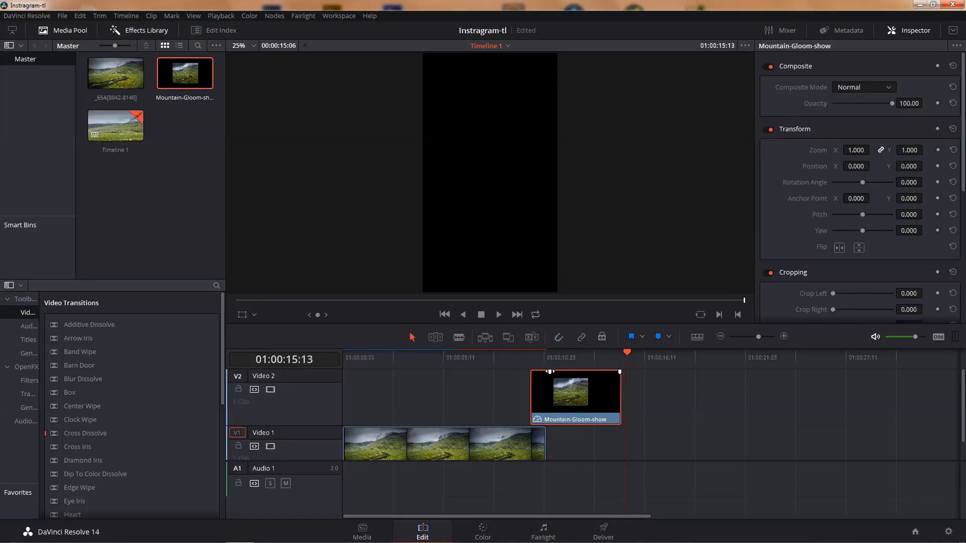
Add a short fade-in to the still and a matching fade-out at the end of the time-lapse clip.
click(531, 369)
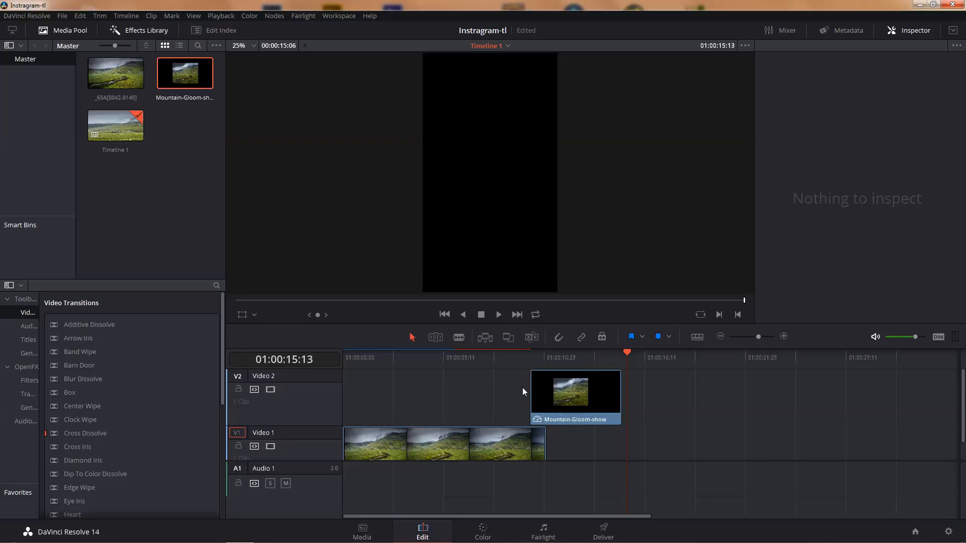
mouse_move(531, 377)
drag(532, 372, 548, 371)
scroll(573, 435, down, 1)
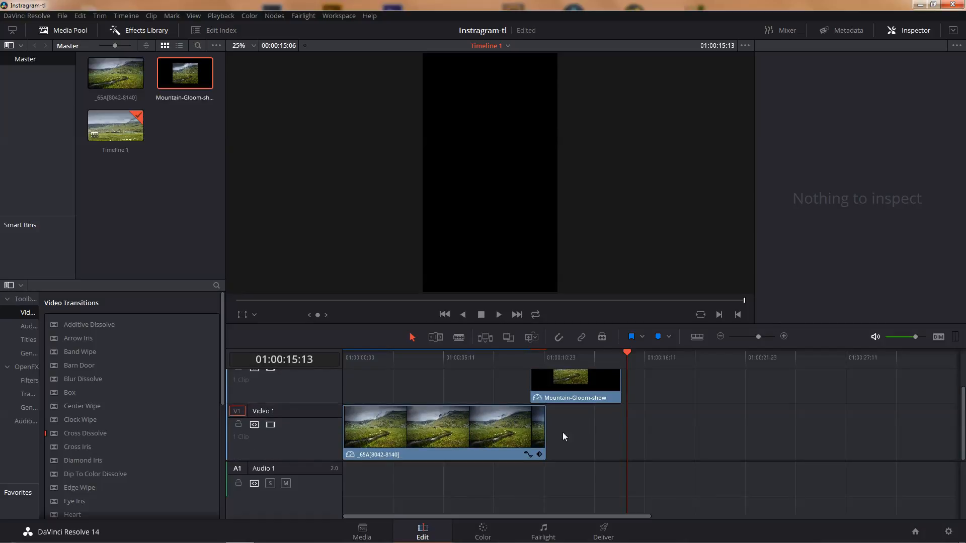
click(532, 426)
drag(543, 407, 531, 404)
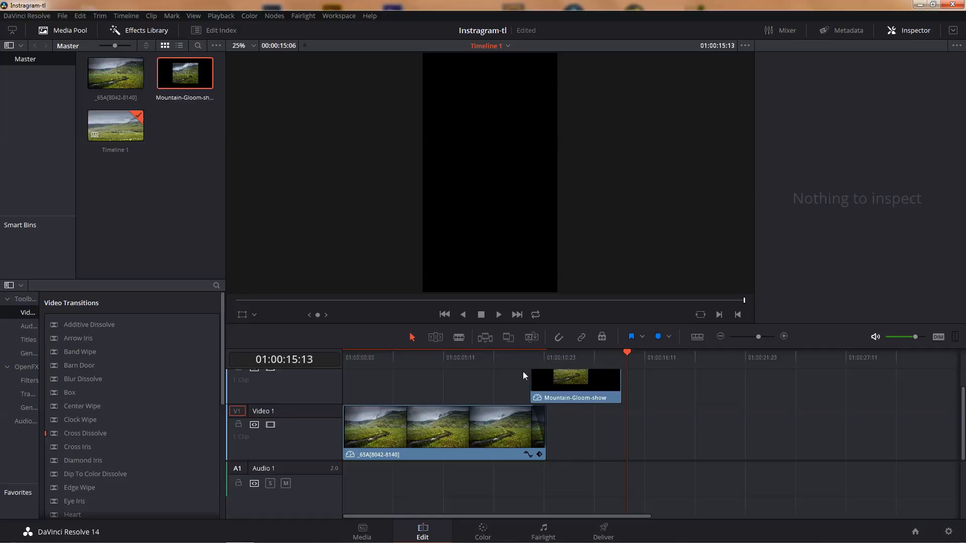
Shift the still later on Video 2 to start at about 01:00:10:19 and scrub the transition up to 01:00:11:13.
drag(521, 364, 562, 378)
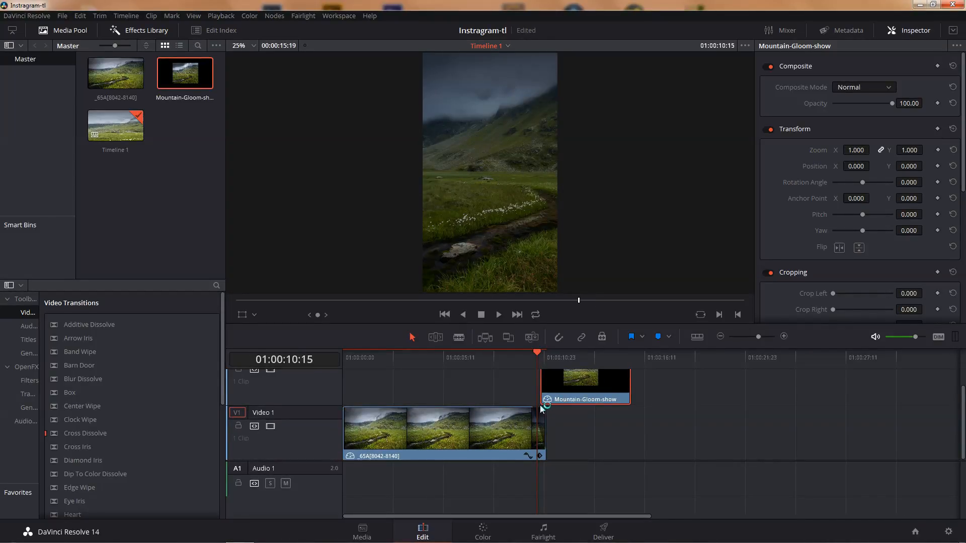
click(541, 354)
mouse_move(542, 355)
mouse_down()
mouse_move(551, 356)
mouse_move(524, 355)
mouse_move(555, 358)
mouse_up()
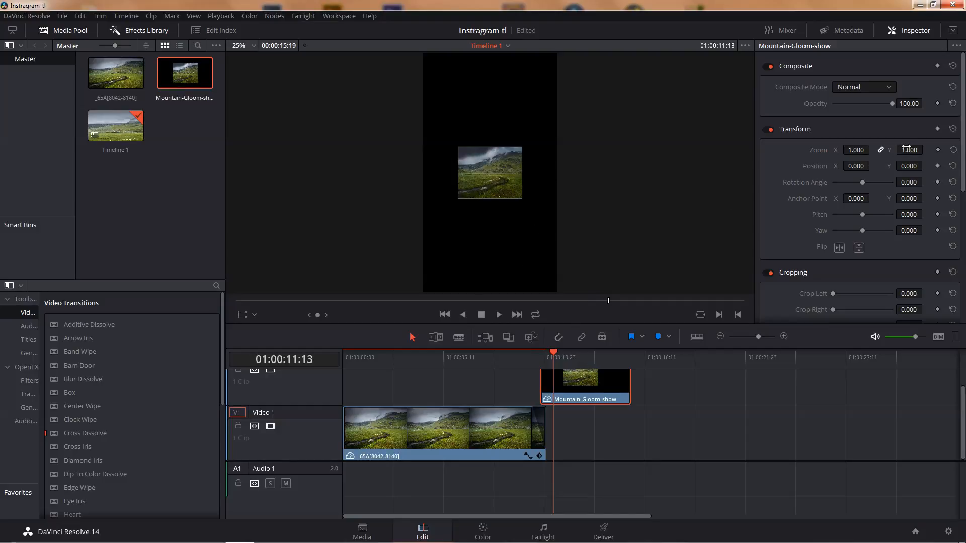
Turn on snapping, set the still's zoom to 1.670 and add a Zoom keyframe at its start, 01:00:10:19.
click(559, 339)
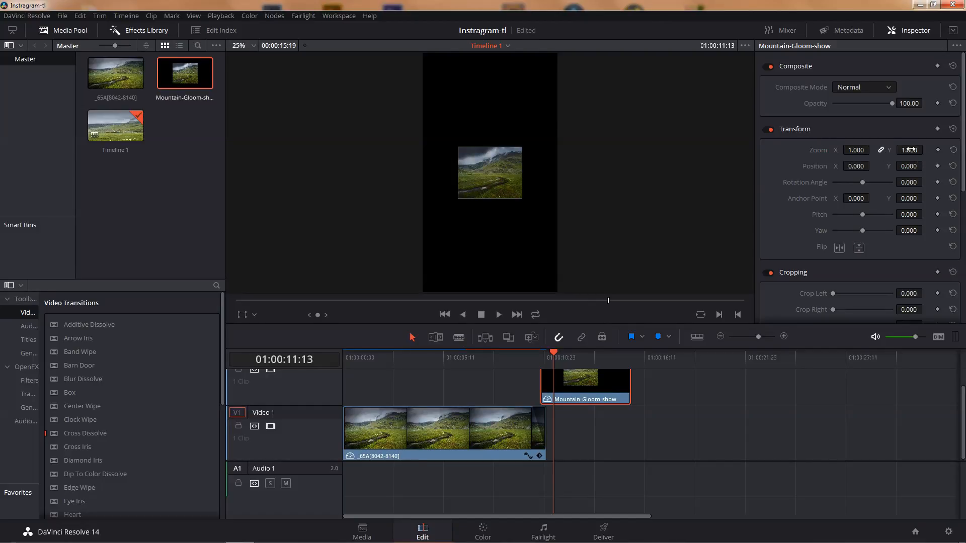
drag(909, 150, 925, 150)
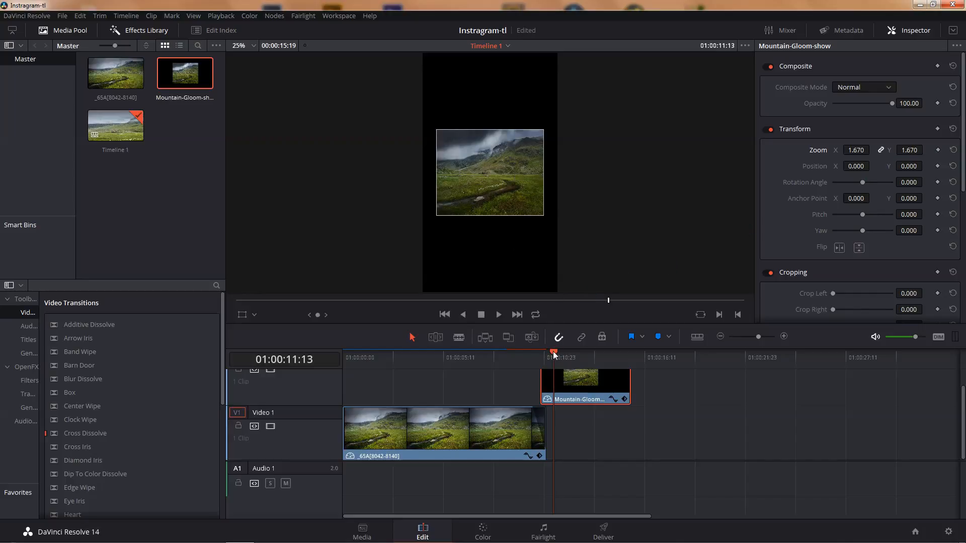
drag(553, 358, 539, 355)
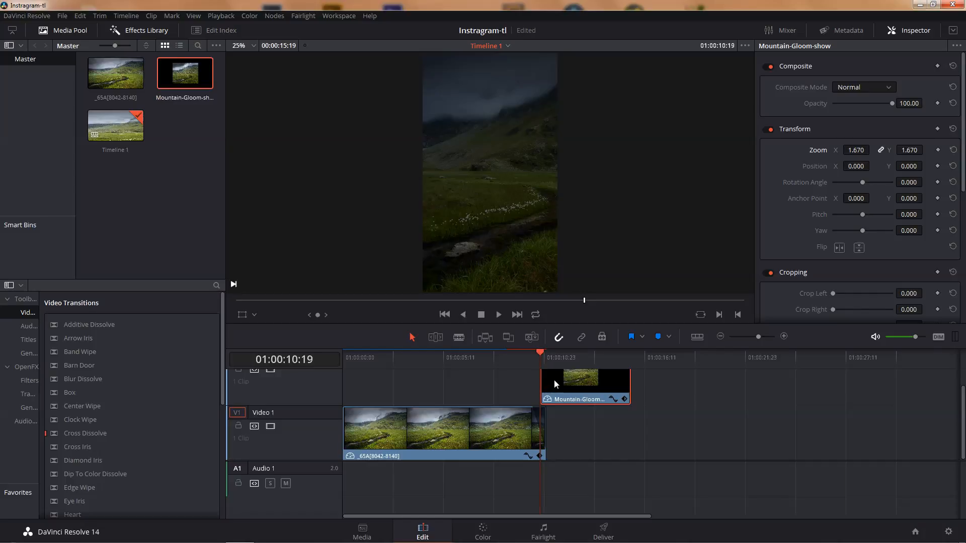
click(938, 151)
Trim the end of the still on Video 2 back to 01:00:15:00.
drag(543, 354, 631, 352)
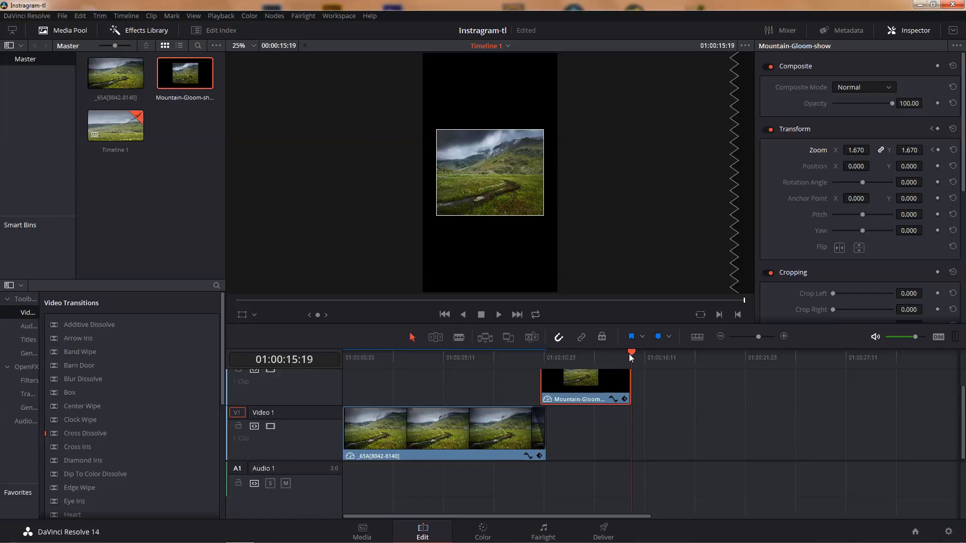
drag(632, 353, 619, 354)
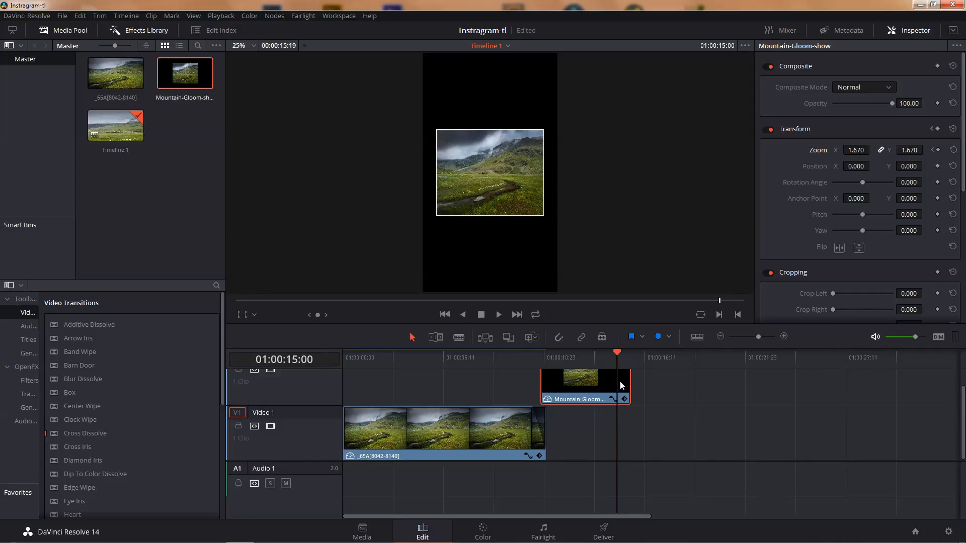
drag(628, 378, 615, 378)
key(n)
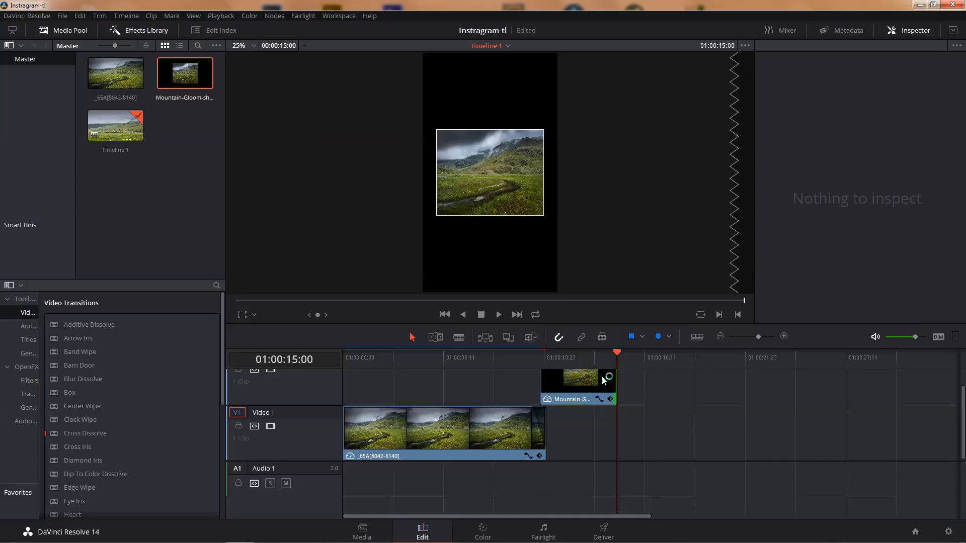
Add a Zoom keyframe at the still's end, 01:00:15:00, with the zoom set to 1.950.
click(608, 380)
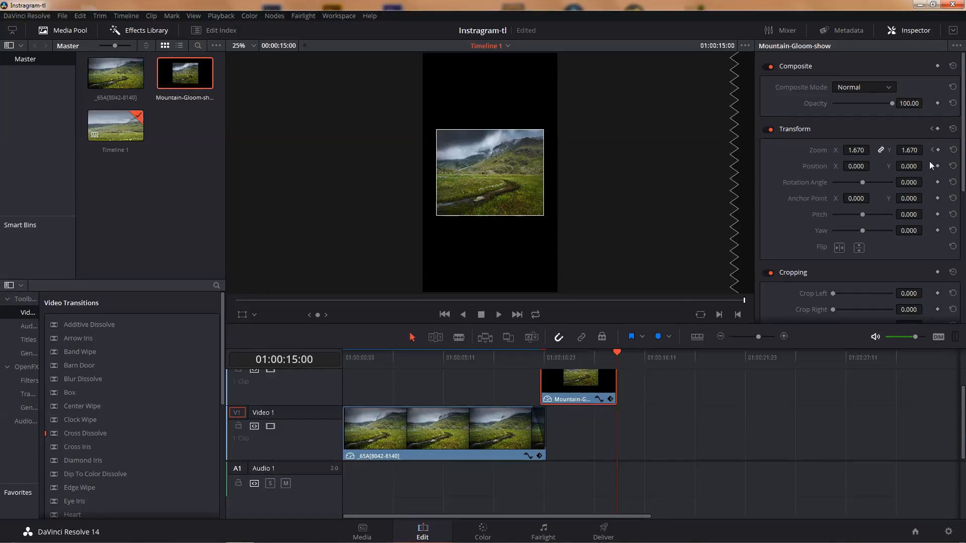
click(937, 150)
drag(911, 145, 926, 150)
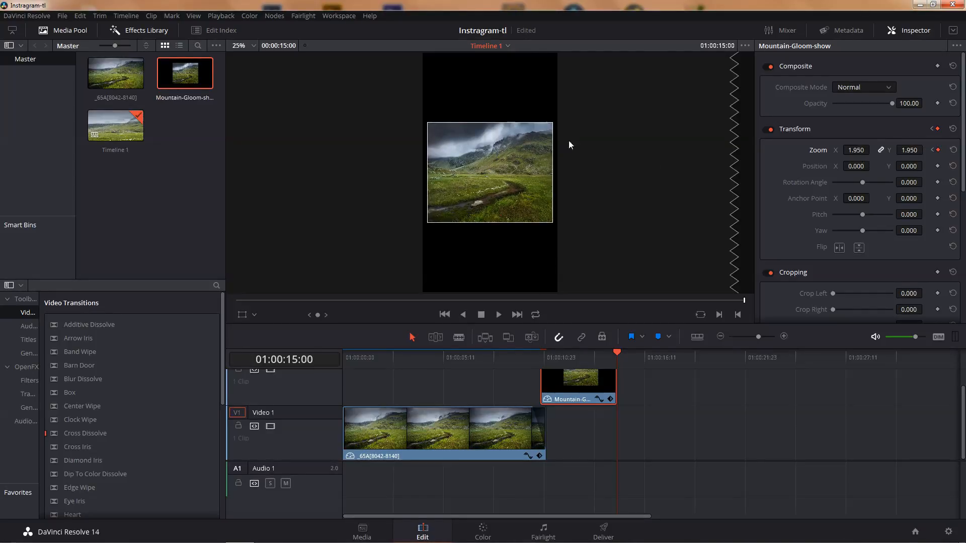
Play back the cross-over into the still and the whole sequence from 01:00:00:00.
click(545, 355)
key(space)
click(471, 358)
click(344, 359)
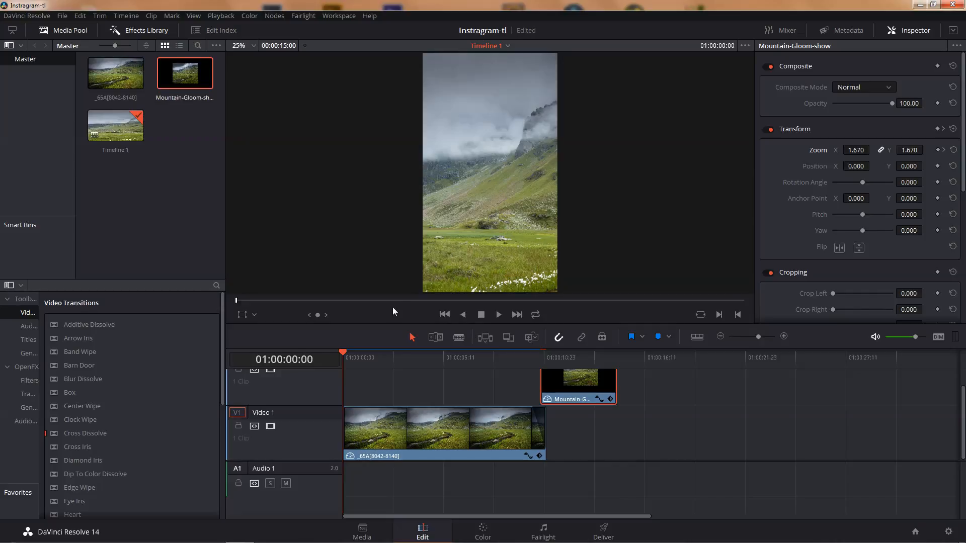
key(space)
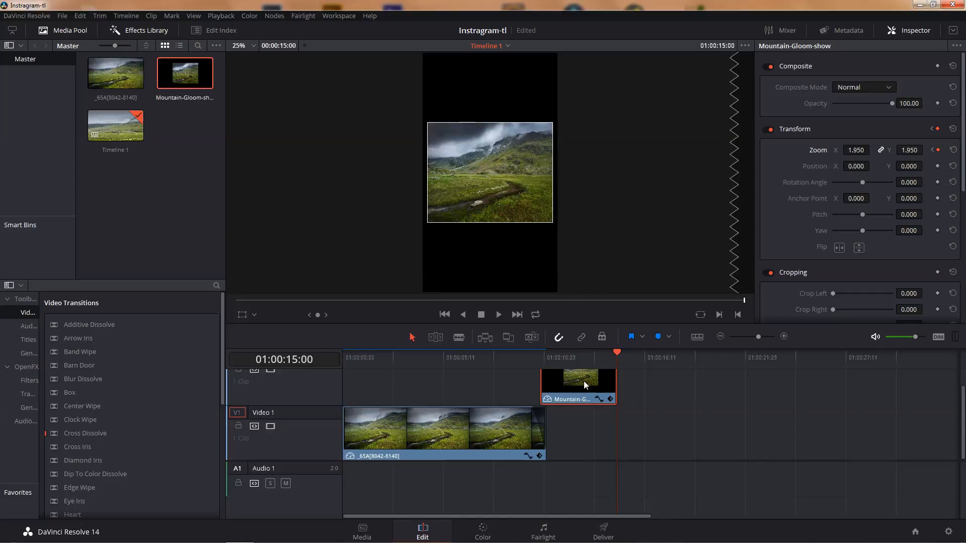
Review the transform settings of the time-lapse at 01:00:05:05, and scrub through the zooming still on Video 2.
click(463, 434)
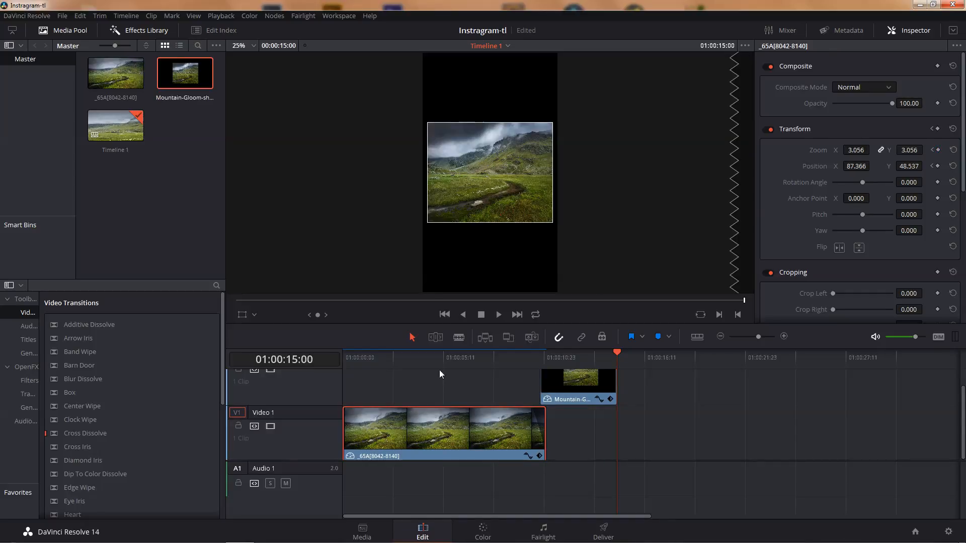
click(439, 360)
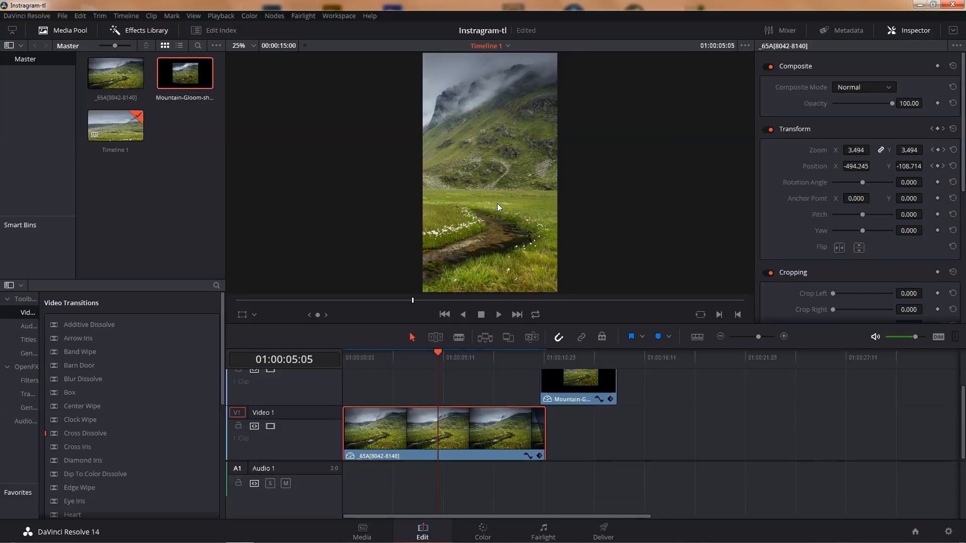
scroll(498, 204, down, 2)
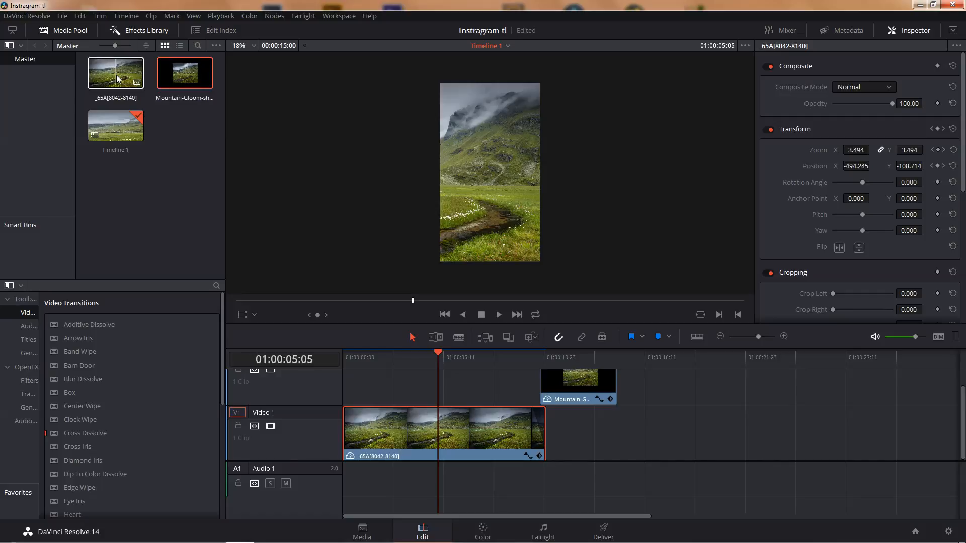
click(598, 383)
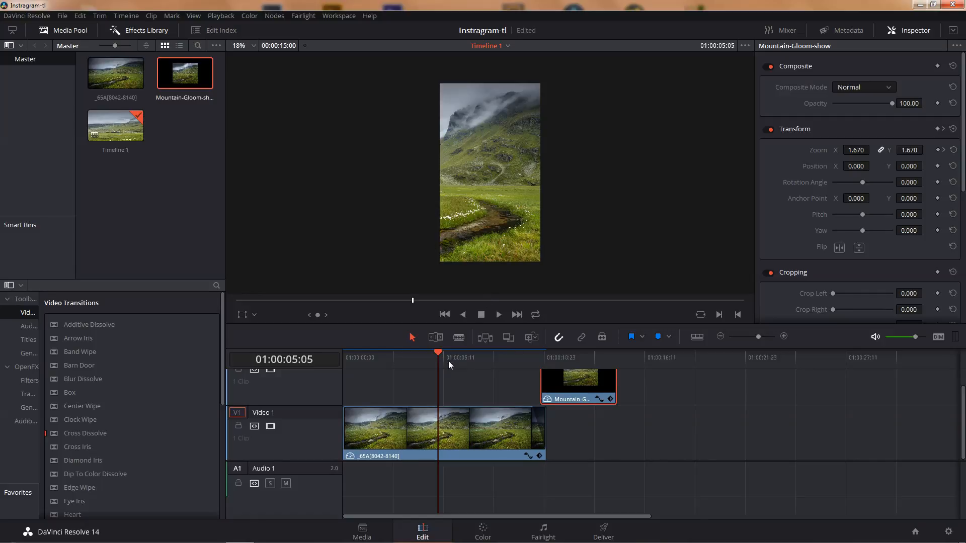
drag(439, 357, 545, 357)
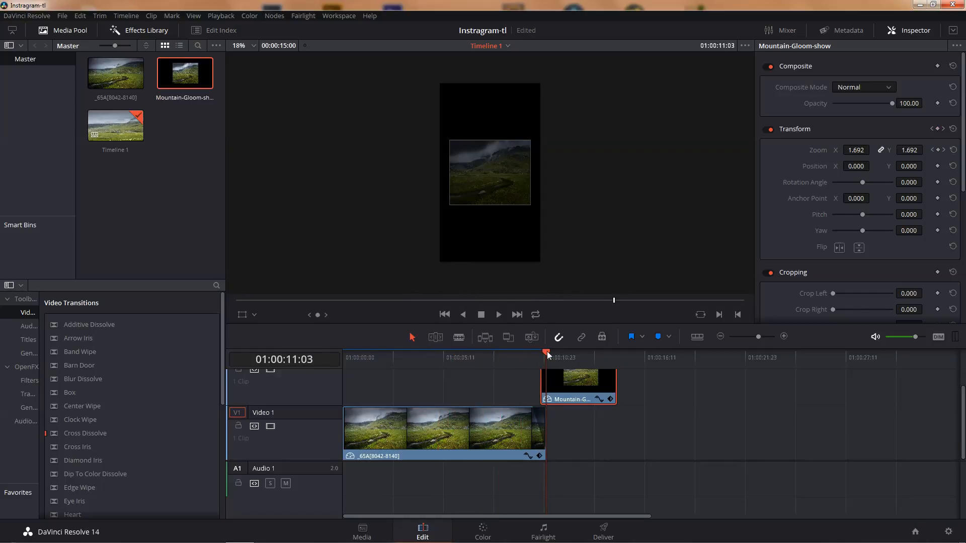
drag(548, 352, 609, 356)
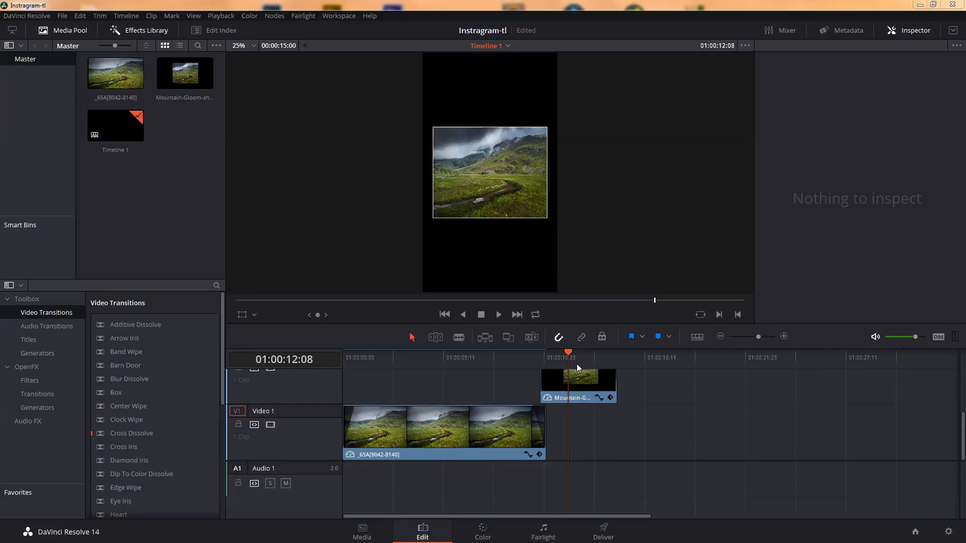
Import Arctic Winds.wav and new-Photo.mov into the Master bin of the media pool.
click(362, 532)
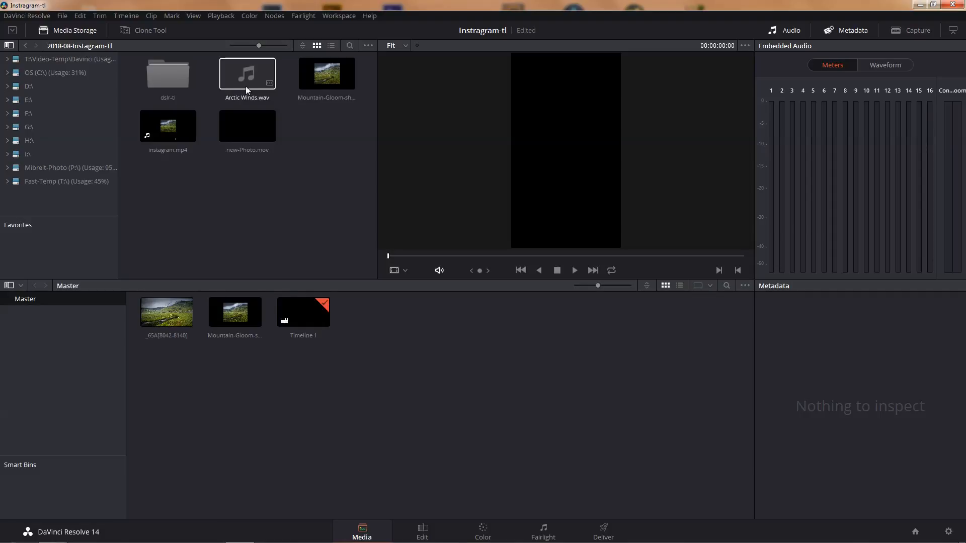
click(253, 74)
drag(252, 74, 414, 364)
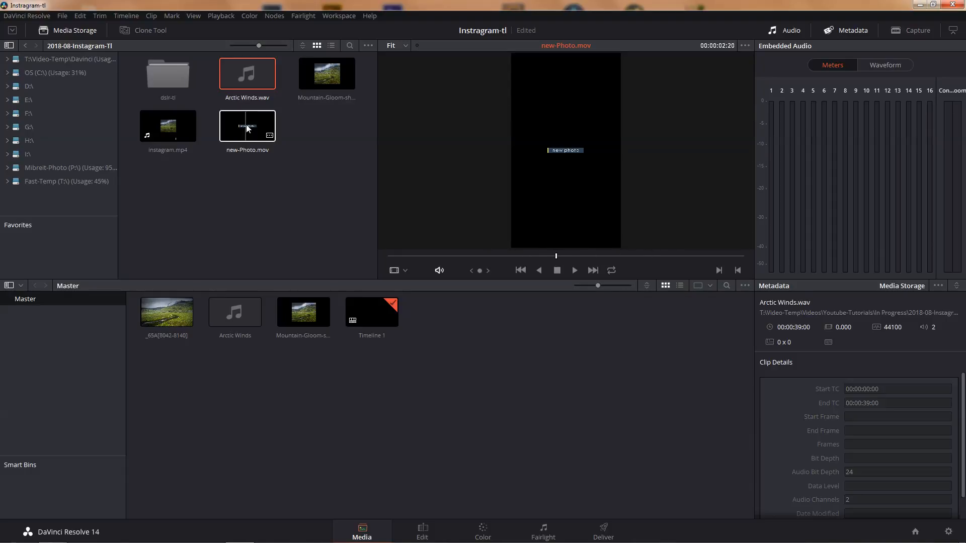
drag(246, 125, 439, 306)
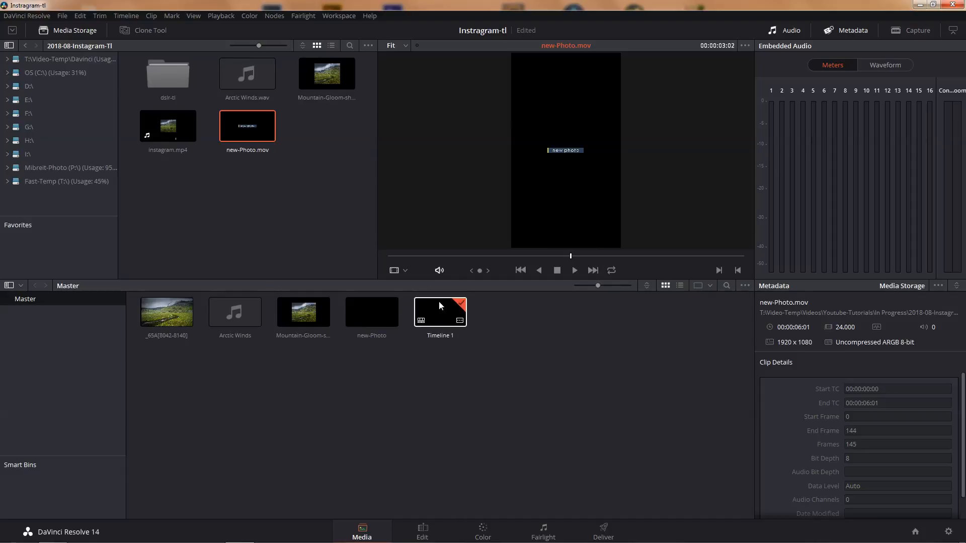
Add the Arctic Winds music at the start of Audio 1 and trim its end to the end of the still.
click(423, 531)
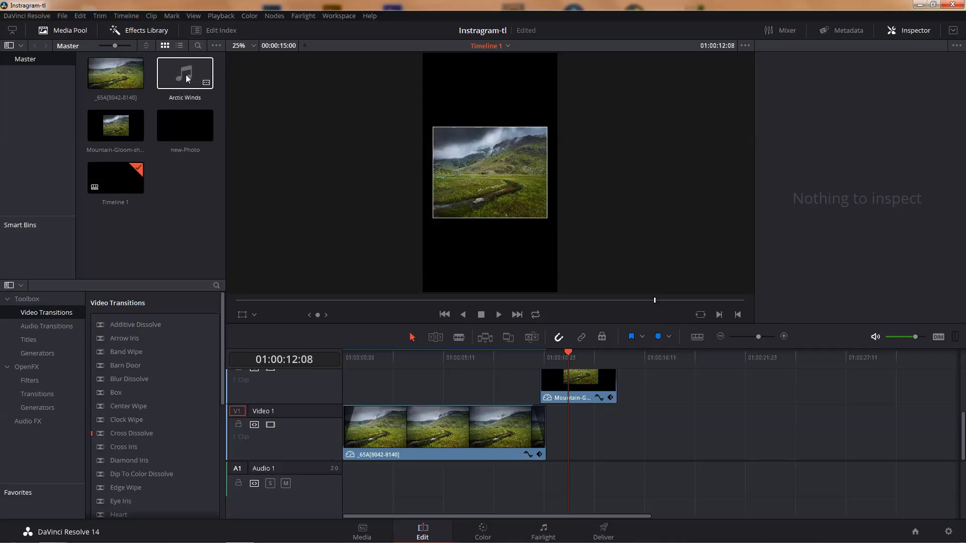
drag(186, 76, 348, 499)
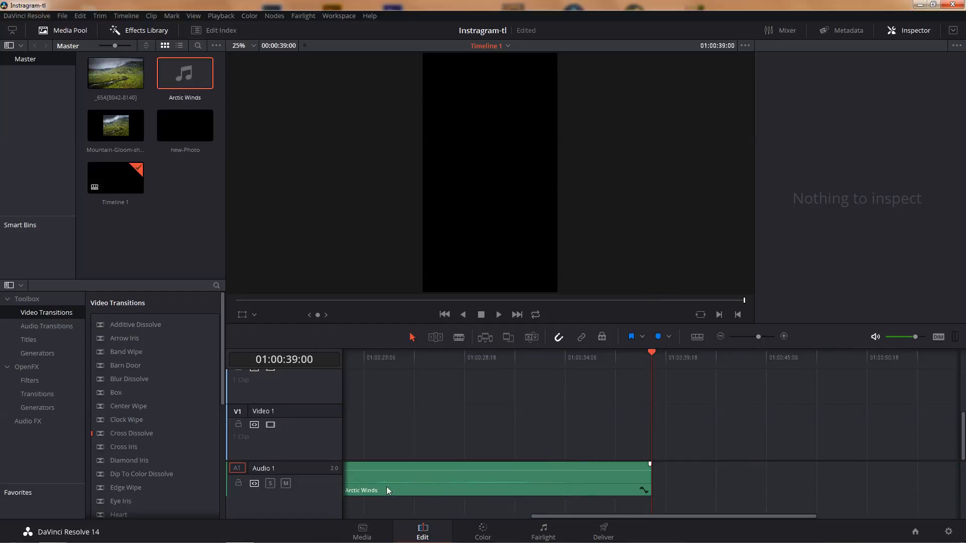
click(747, 337)
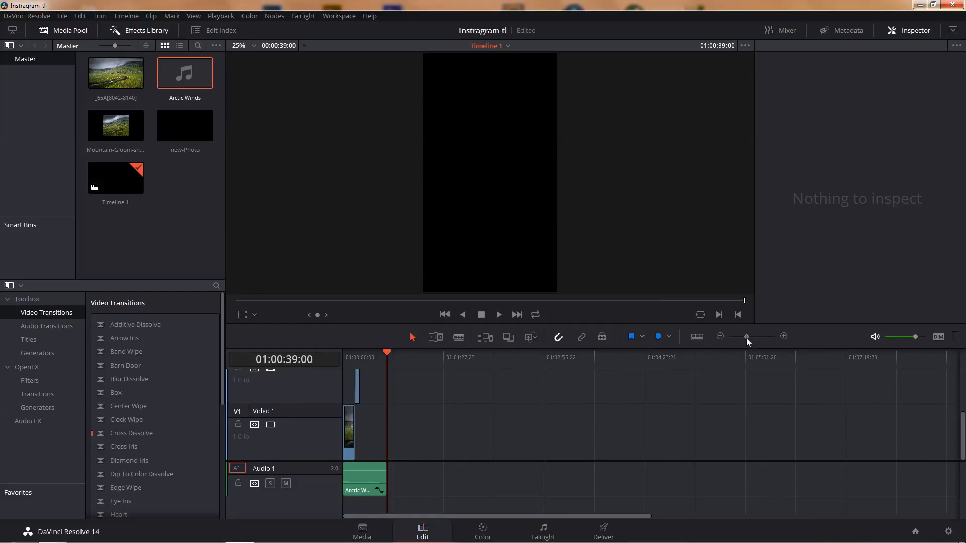
drag(747, 338, 753, 337)
drag(595, 475, 439, 477)
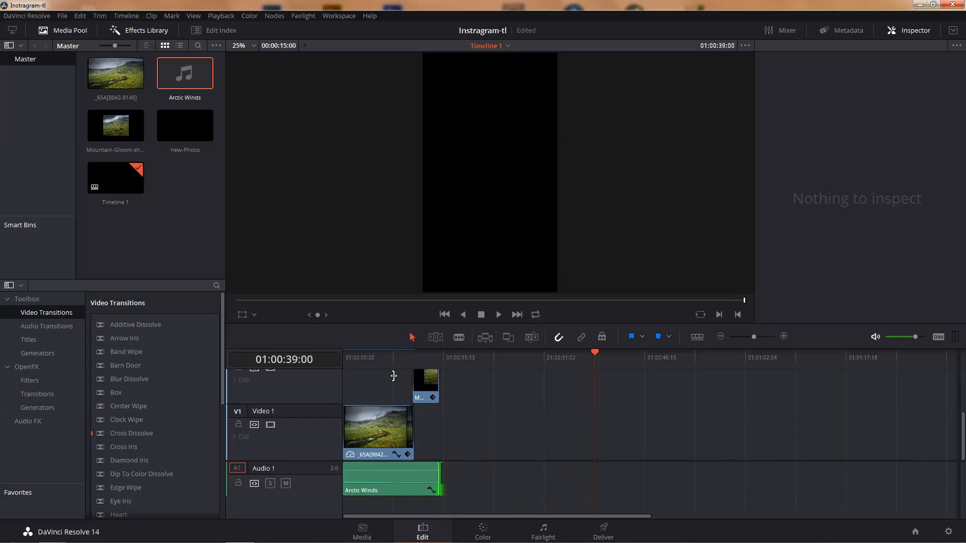
Add a curved fade-in at the start and a curved fade-out at the end of the Arctic Winds music clip.
drag(754, 337, 757, 338)
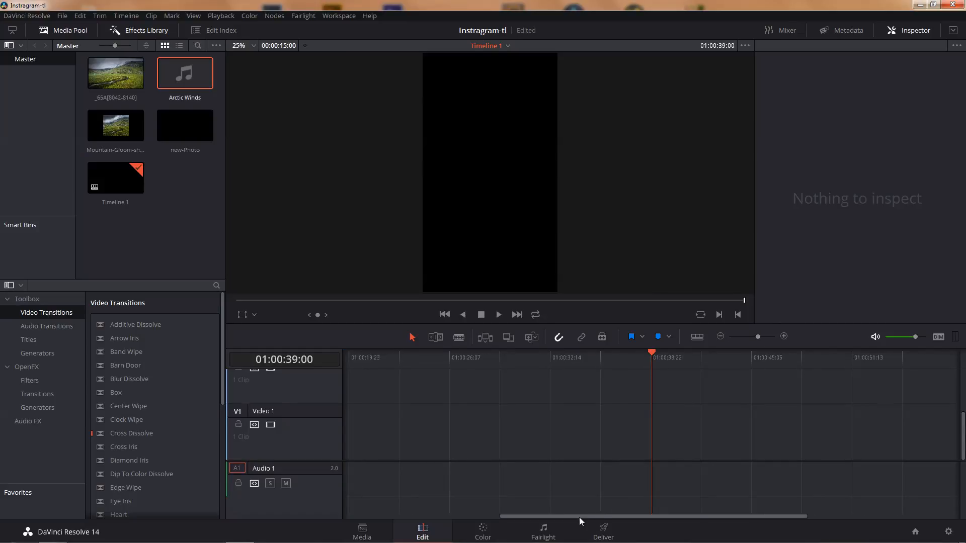
drag(579, 518, 422, 518)
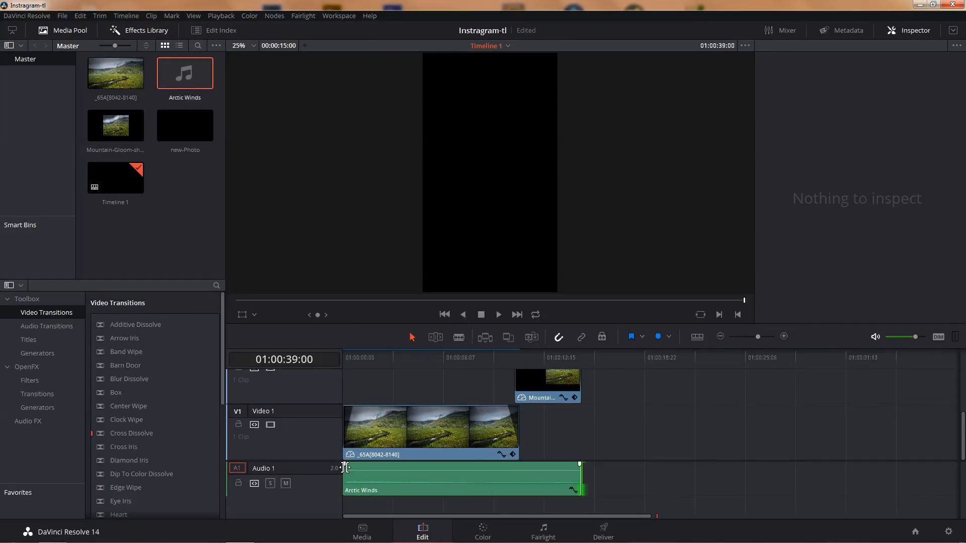
drag(344, 464, 369, 463)
drag(354, 475, 359, 474)
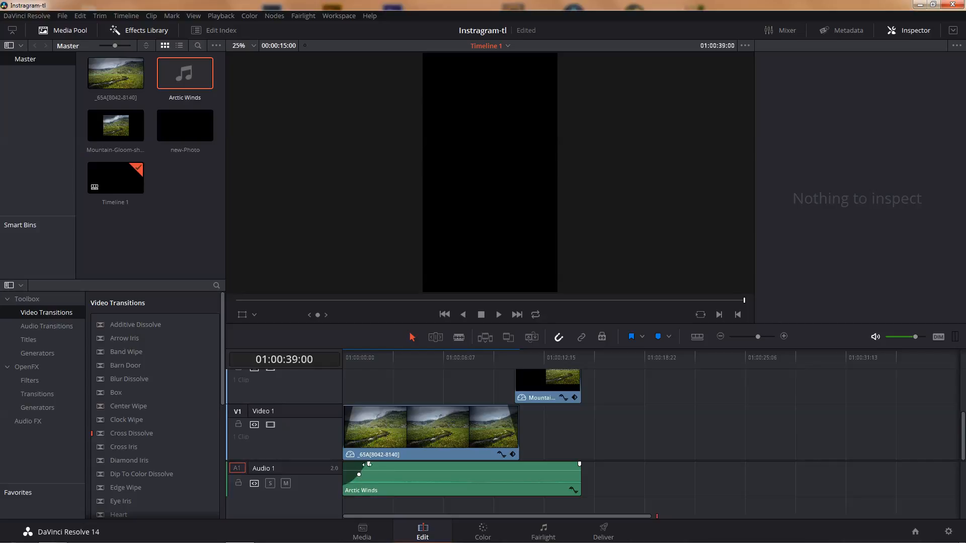
mouse_move(580, 464)
mouse_down()
mouse_move(550, 461)
mouse_move(562, 476)
mouse_up()
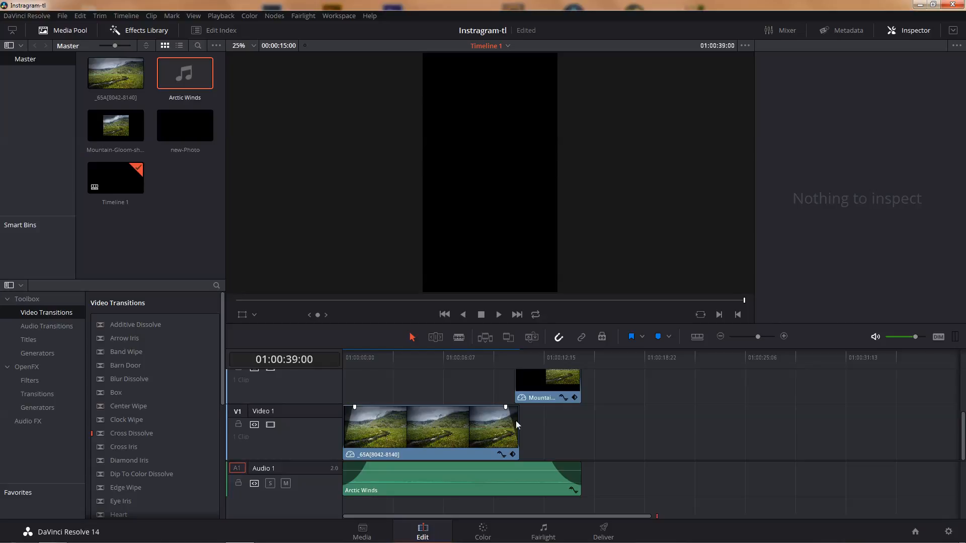
Try to place the new-Photo title clip on Video 2 over the still, and undo the placement.
scroll(717, 402, up, 2)
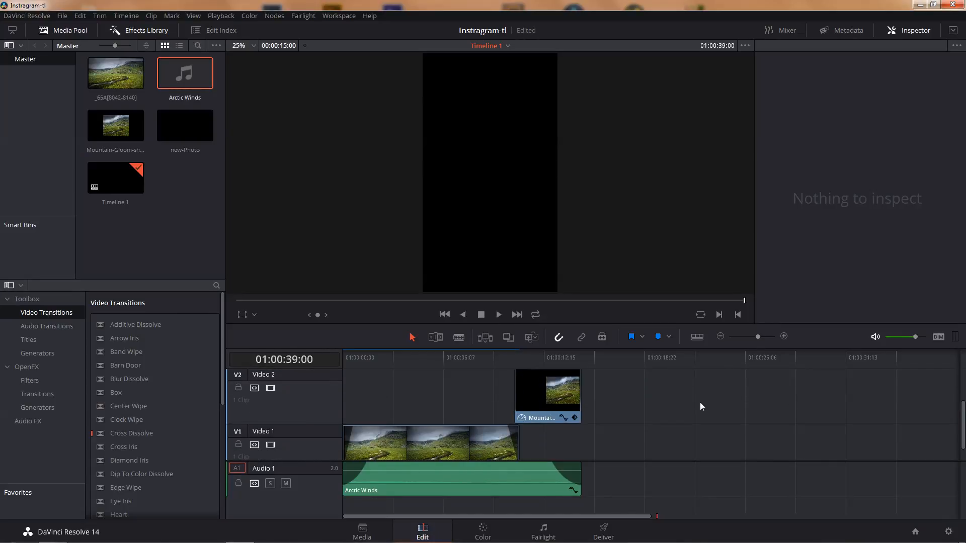
scroll(702, 406, up, 2)
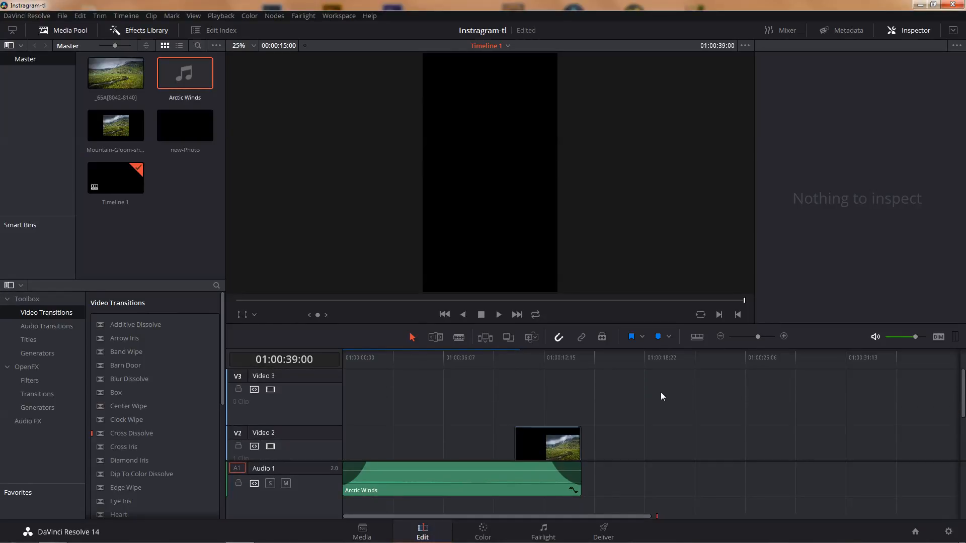
scroll(658, 395, down, 2)
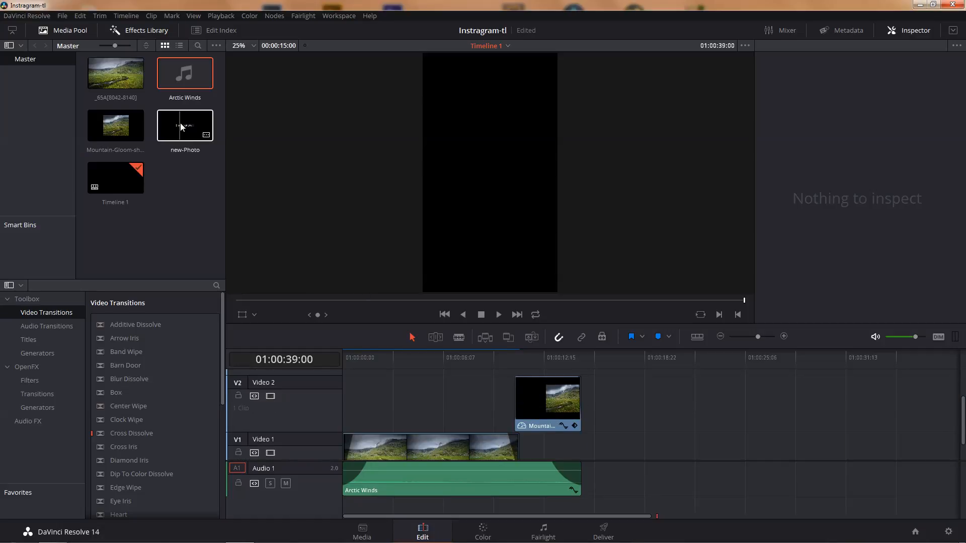
drag(180, 123, 491, 405)
scroll(481, 460, down, 1)
scroll(478, 459, up, 3)
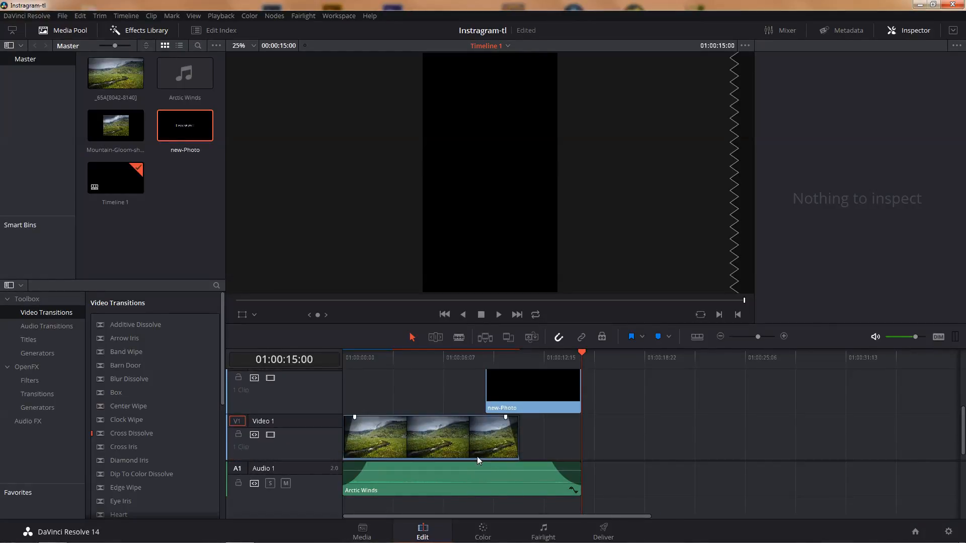
scroll(476, 450, right, 3)
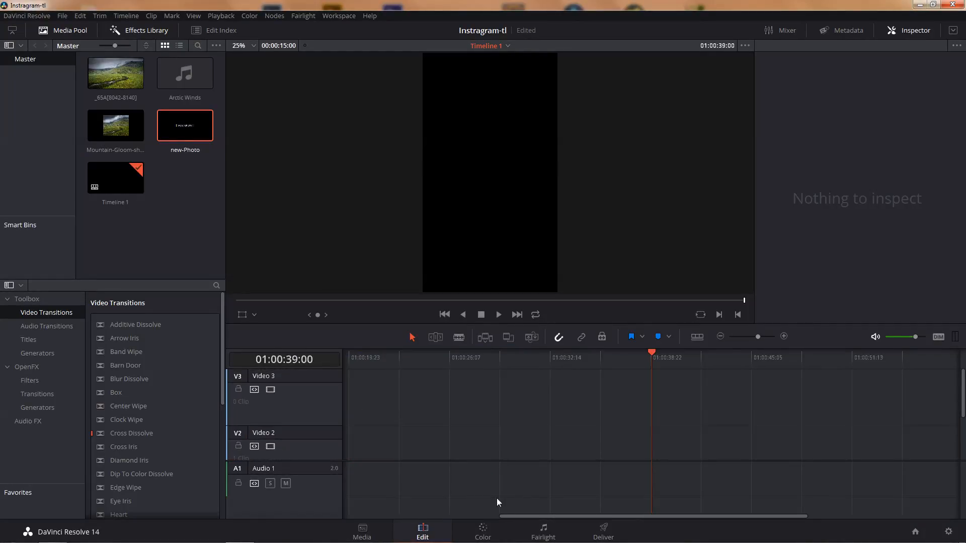
Place the new-Photo title clip on Video 3 so that it ends together with the still at 01:00:15:00.
drag(512, 515, 356, 516)
scroll(428, 418, down, 2)
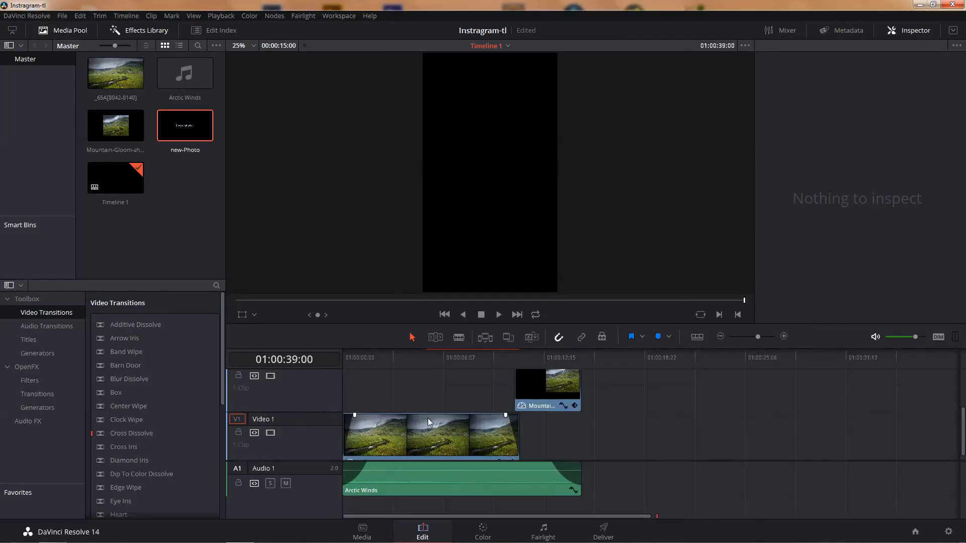
scroll(366, 370, up, 1)
drag(185, 119, 487, 392)
scroll(435, 391, up, 1)
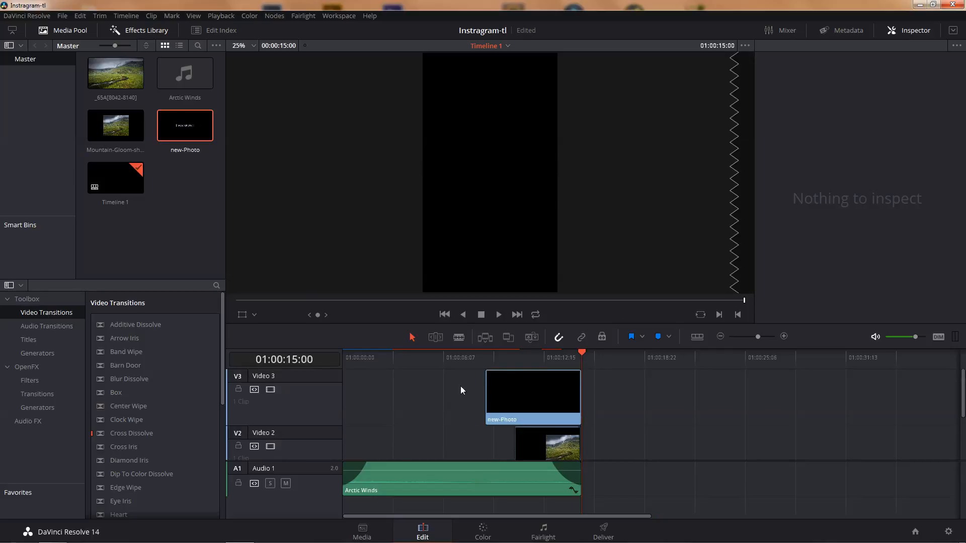
Scrub the new-Photo title up to 01:00:10:19 and play it back from its start at 01:00:08:23.
click(498, 357)
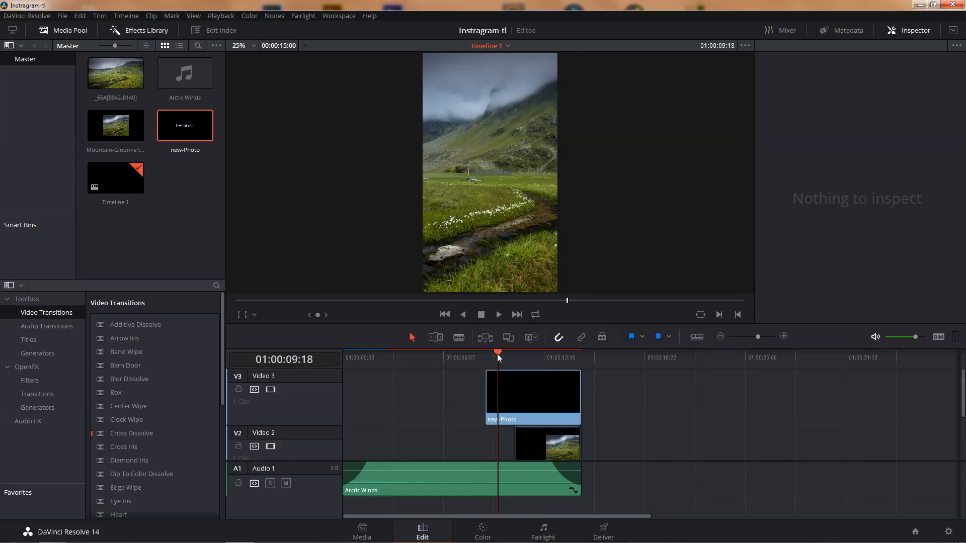
drag(496, 352, 514, 364)
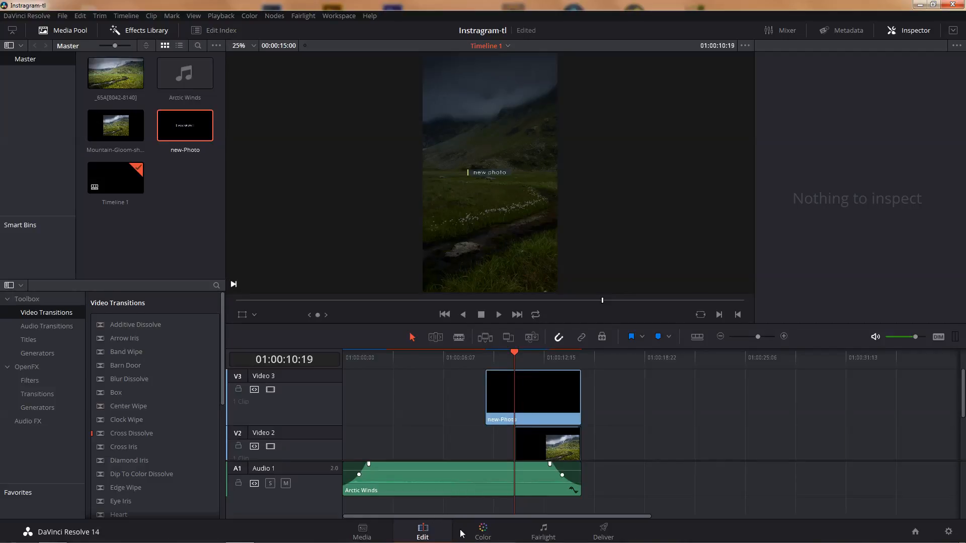
click(491, 359)
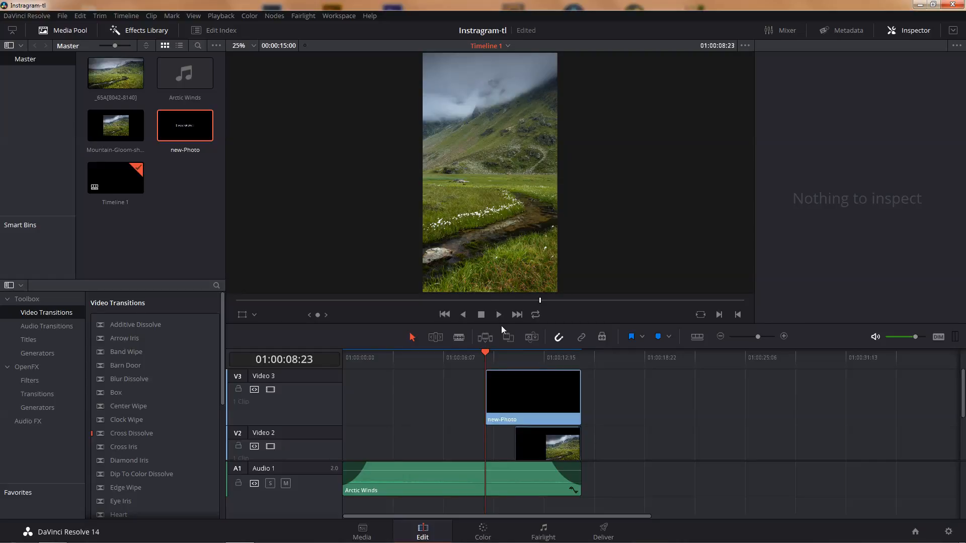
key(space)
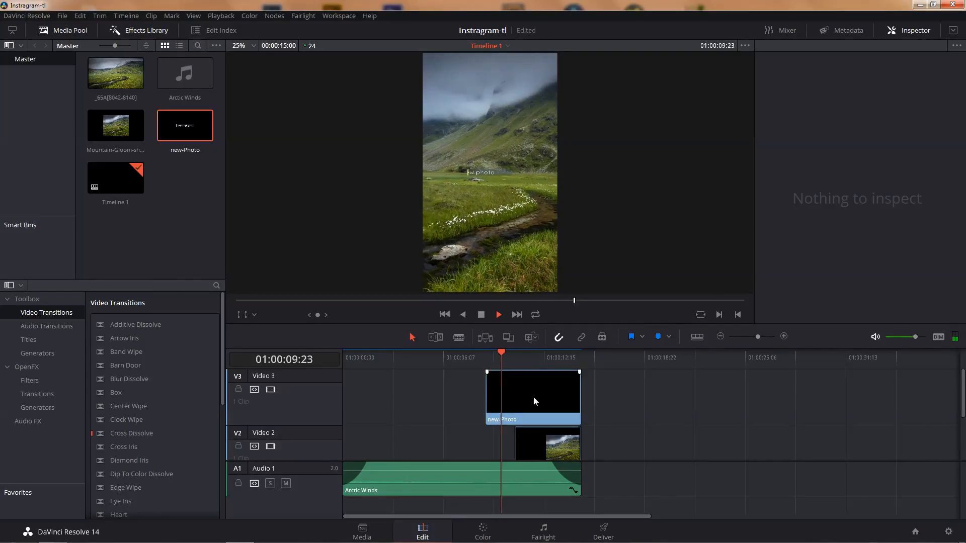
Scale the new-Photo title to a zoom of about 2.751 and move it near the frame's lower edge, position about X 28.235, Y -607.500.
click(538, 407)
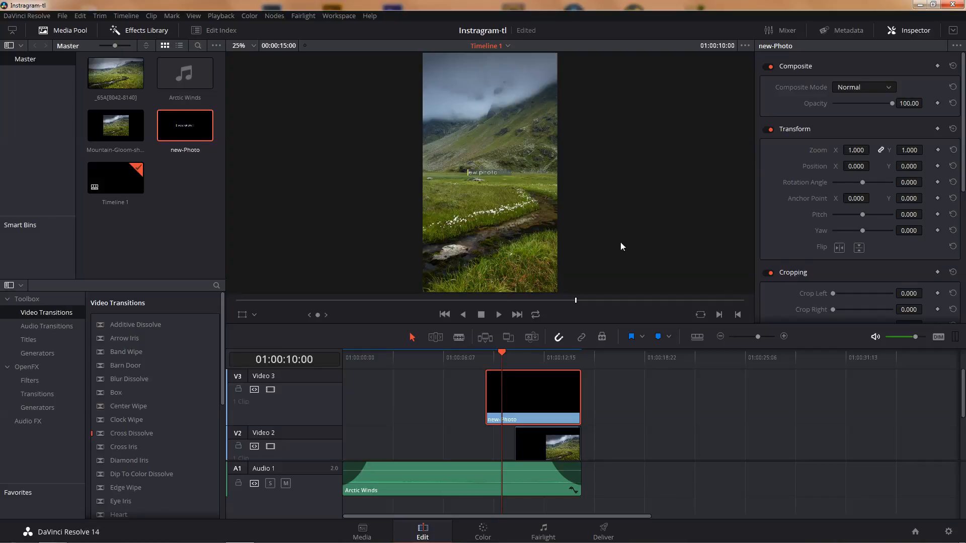
drag(909, 150, 961, 149)
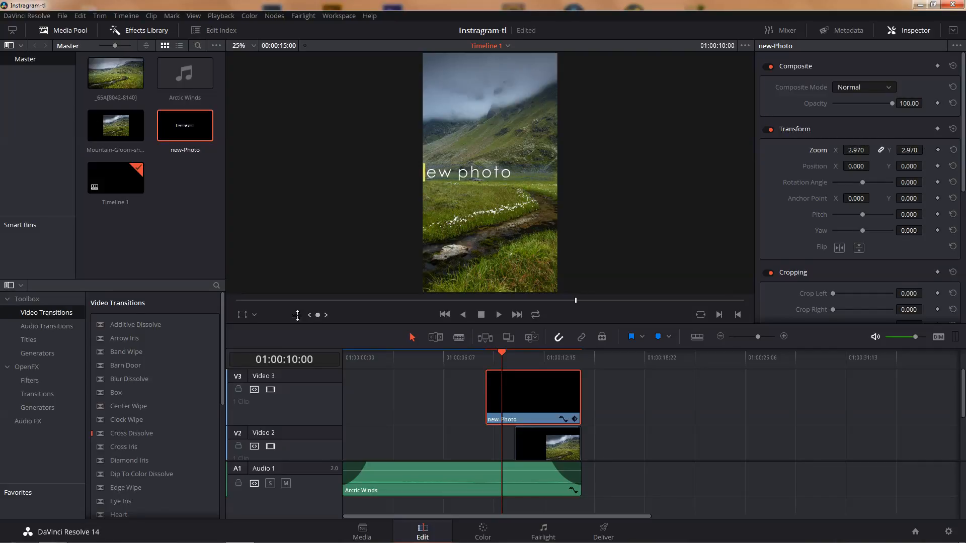
click(242, 315)
drag(478, 202, 484, 274)
drag(690, 163, 674, 178)
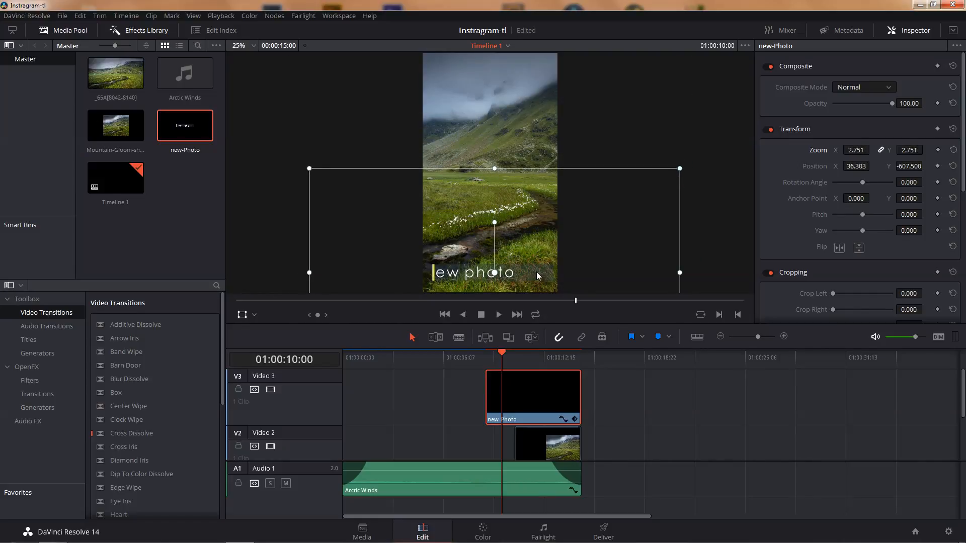
drag(536, 272, 535, 278)
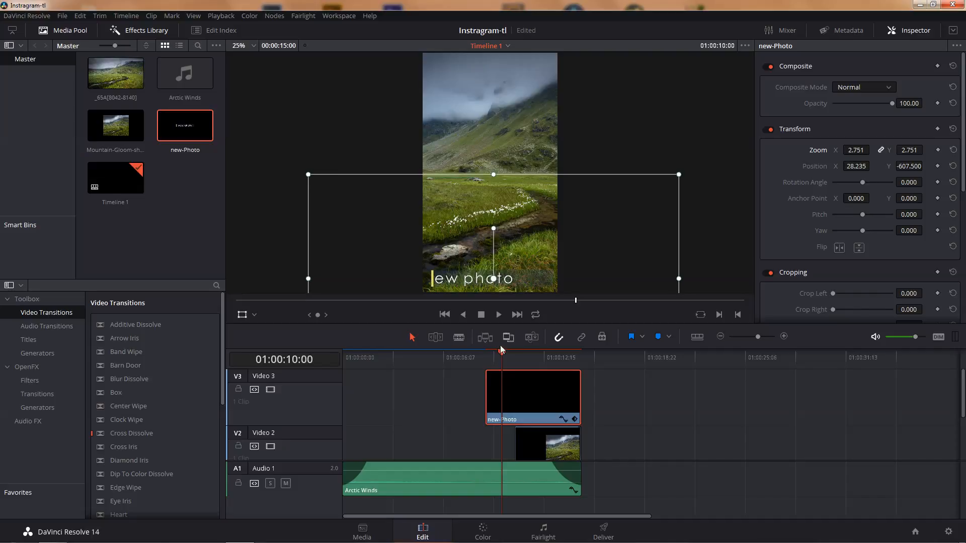
click(473, 357)
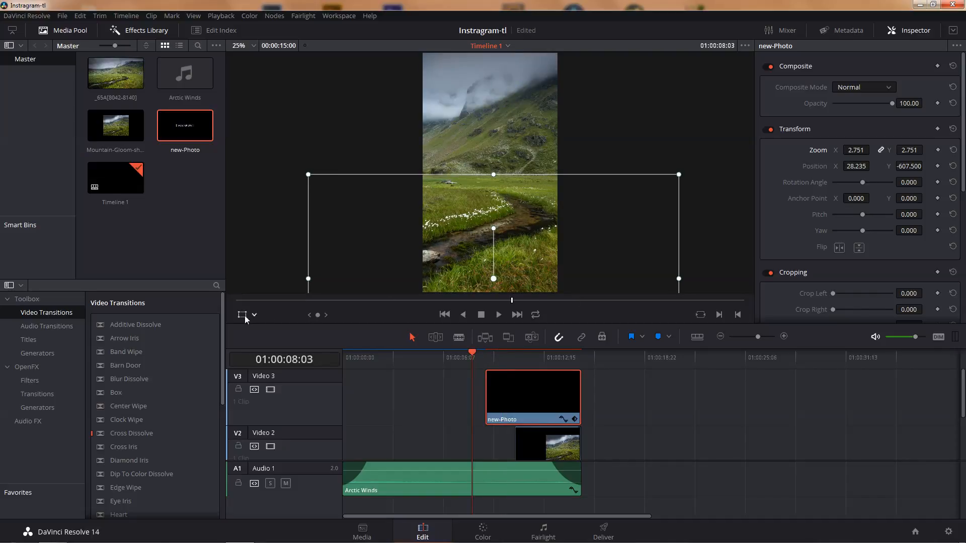
Play back the new-Photo title's entrance and nudge the title slightly left in the frame, to position X 20.168.
key(space)
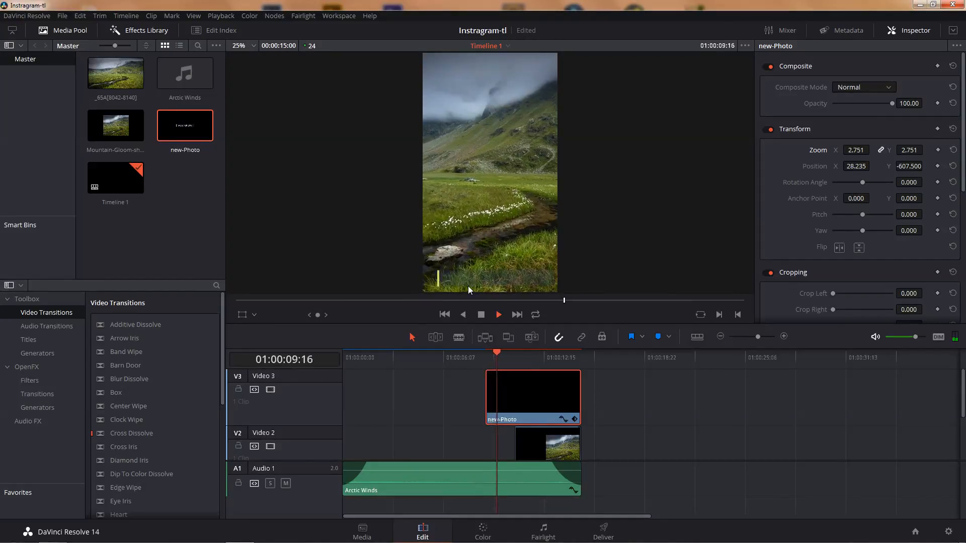
key(space)
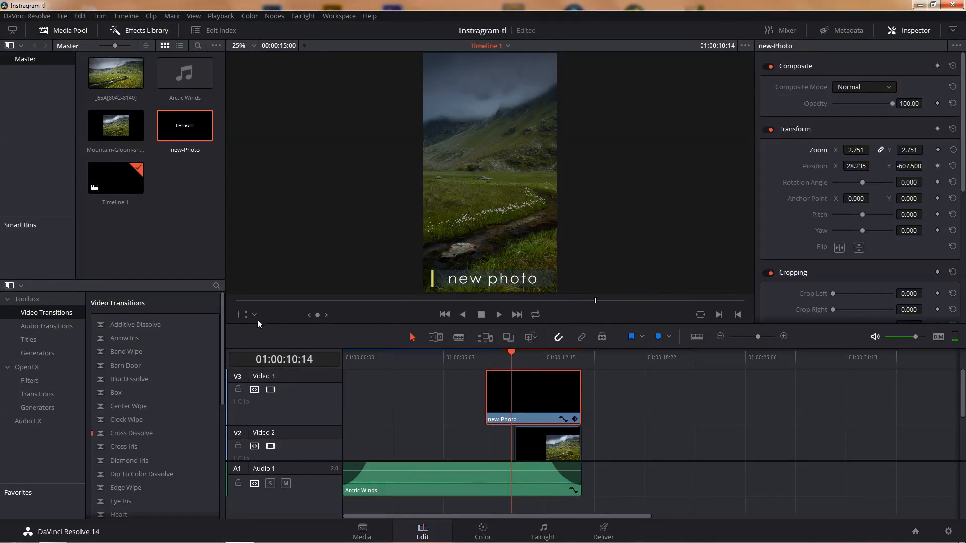
click(244, 316)
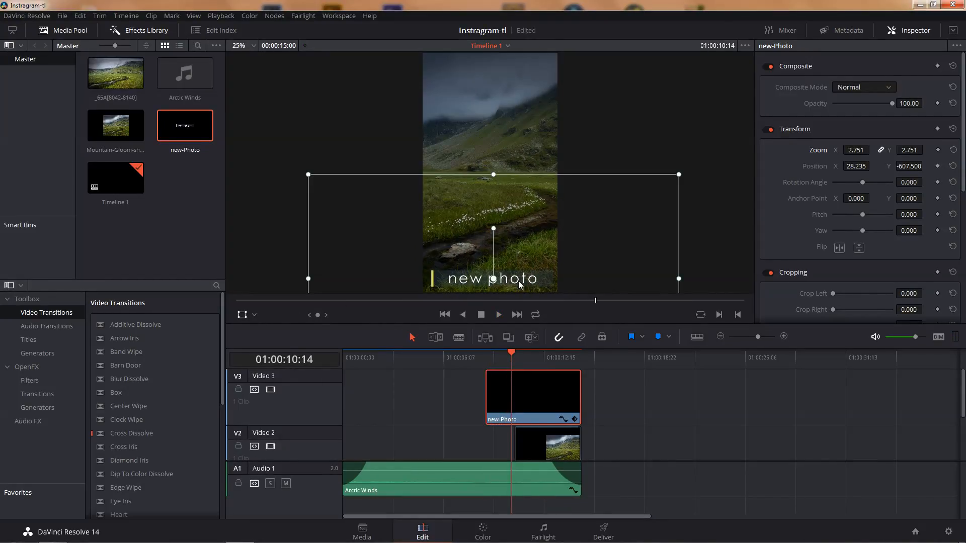
drag(519, 284, 517, 285)
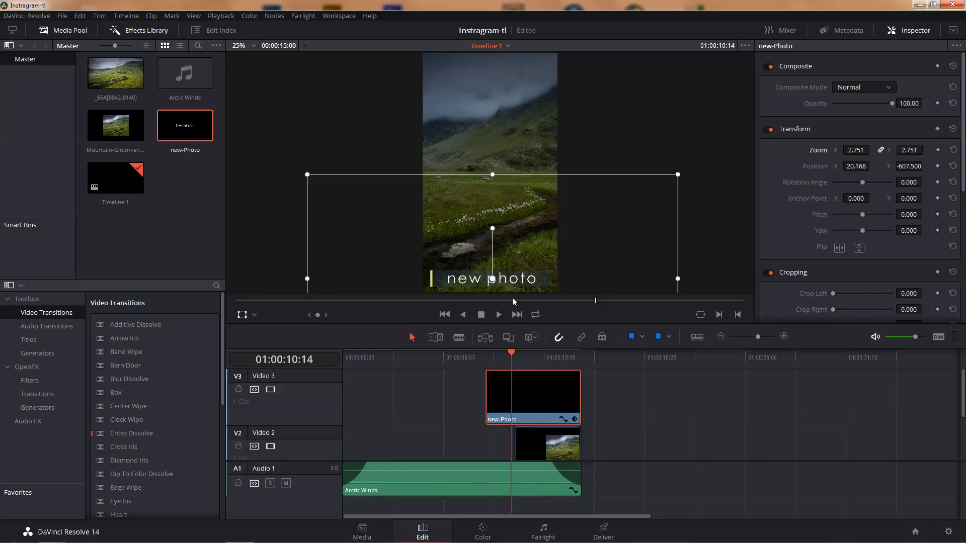
Play the timeline through the new-Photo title to its end at 01:00:15:00, and display the available title templates.
click(475, 361)
click(242, 316)
key(space)
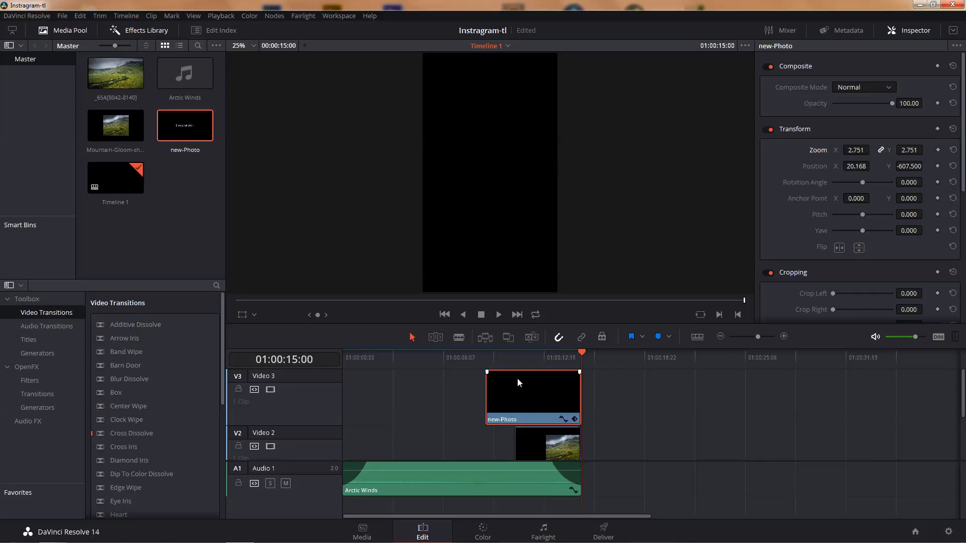
click(30, 341)
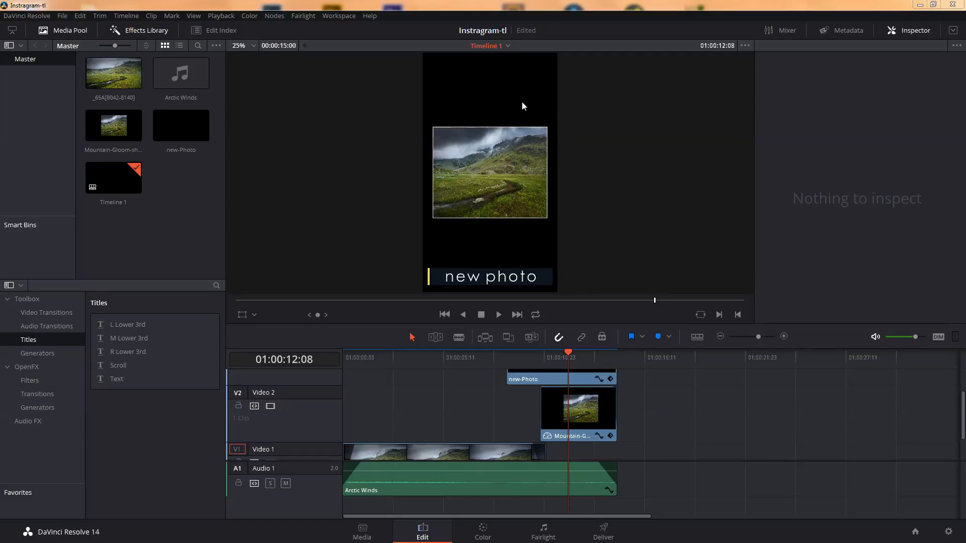
Go to the Deliver page and review the custom render's video and audio settings.
click(604, 533)
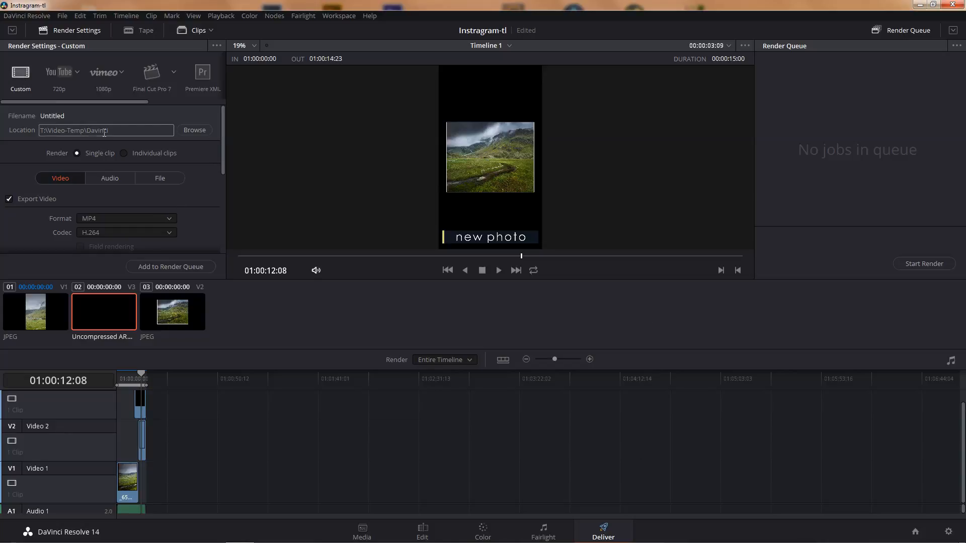
scroll(159, 149, down, 1)
scroll(63, 179, up, 1)
scroll(59, 178, down, 6)
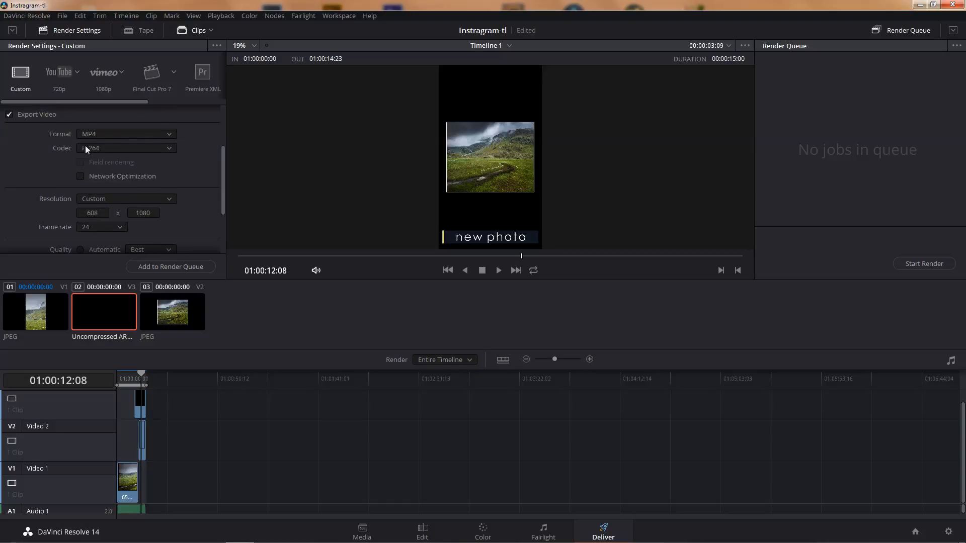
scroll(110, 136, down, 6)
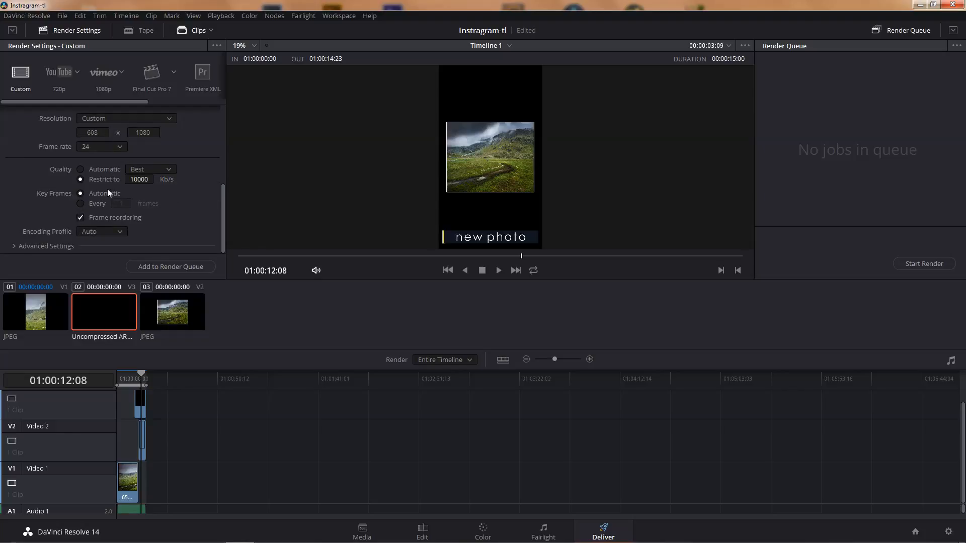
scroll(81, 173, up, 7)
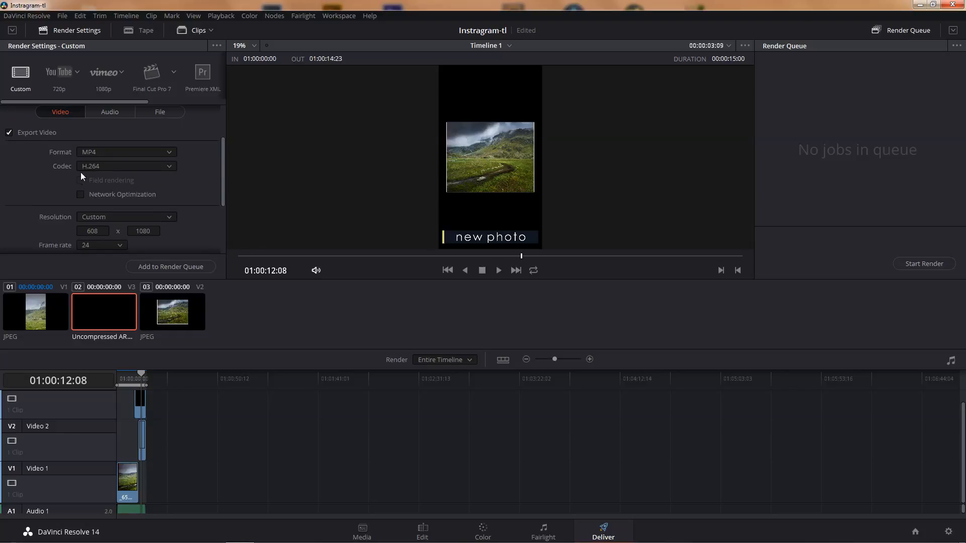
click(102, 118)
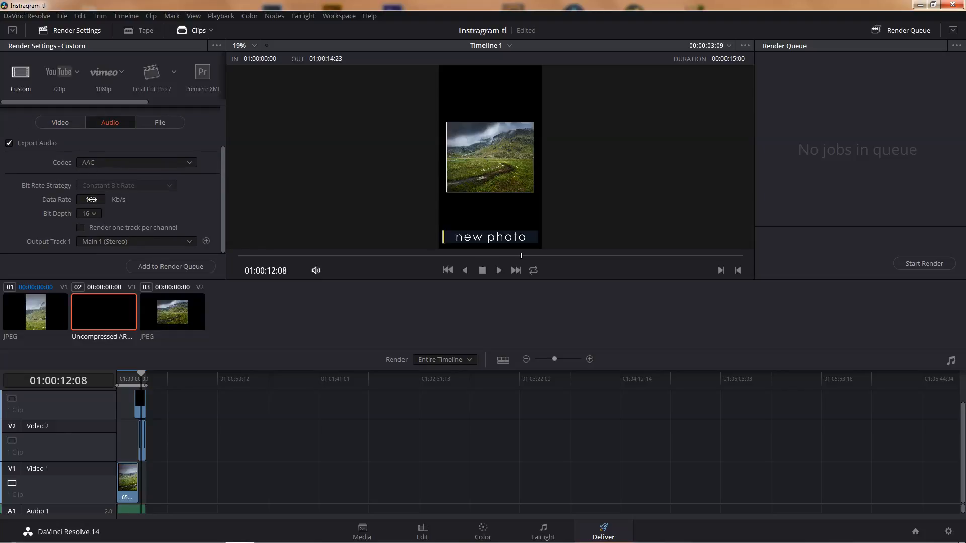
Set the custom name of the rendered file to intagram-showcase.
click(160, 122)
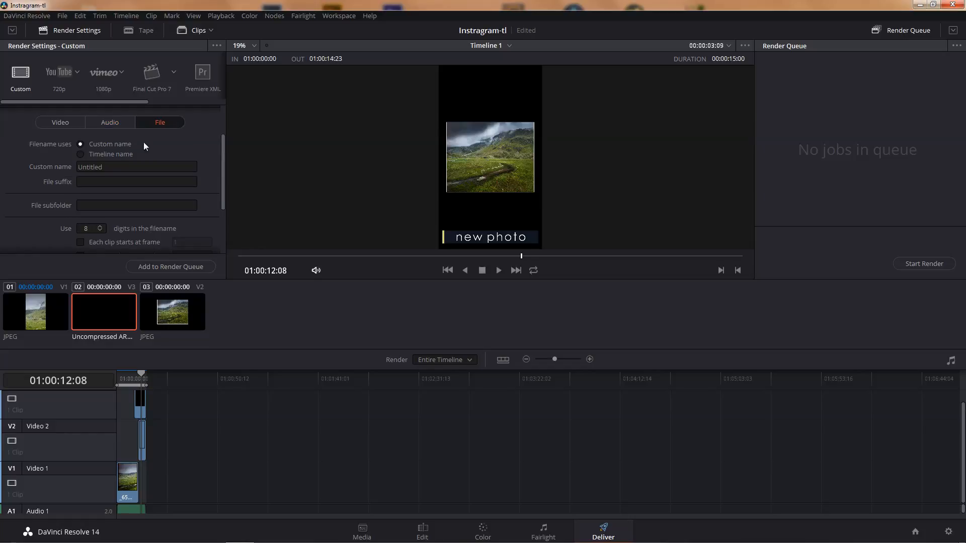
click(101, 167)
text(intagram-showcase)
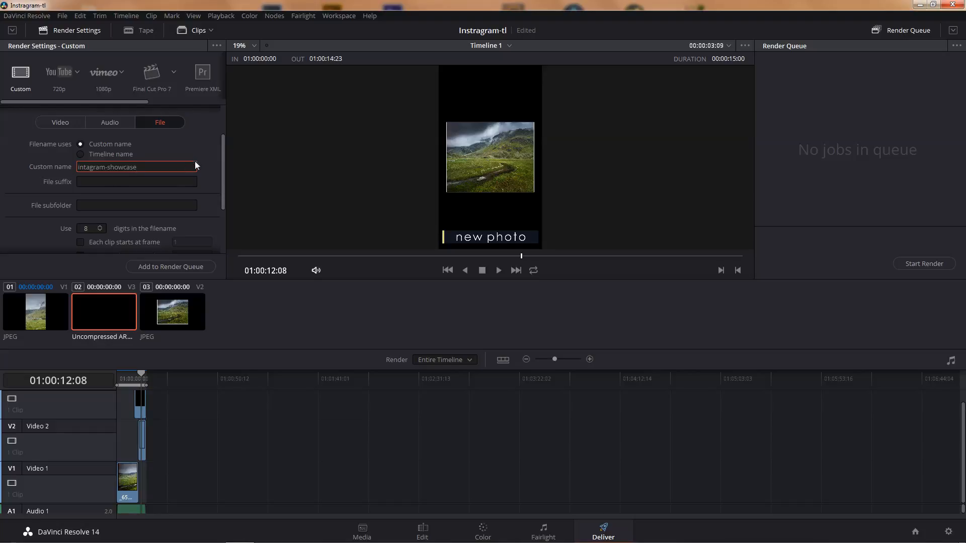
key(Return)
Try to set the custom export resolution in the video settings to 1080 x 1920.
click(54, 123)
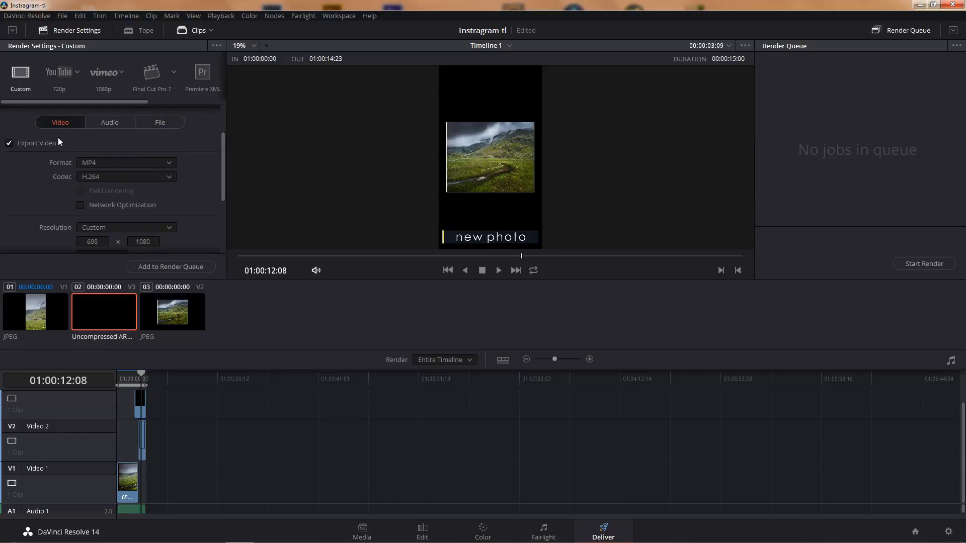
scroll(150, 188, down, 4)
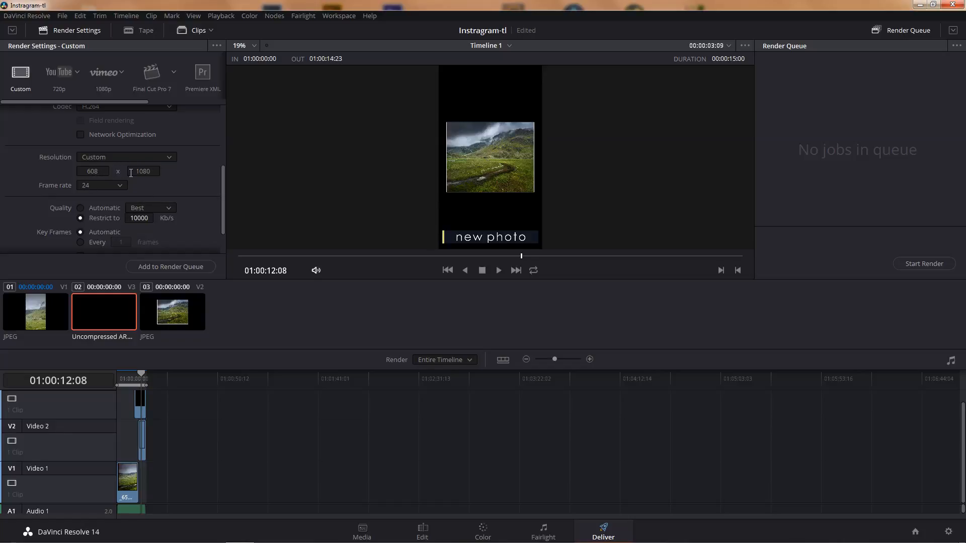
click(100, 170)
key(BackSpace)
key(BackSpace)
key(BackSpace)
text(1080)
key(Tab)
text(1920)
key(Return)
Restore the custom export resolution to 608 x 1080.
click(152, 171)
double_click(136, 172)
text(1080)
click(86, 171)
text(608)
click(198, 174)
Check the remaining video export settings, then add Timeline 1 to the render queue and start rendering it.
scroll(173, 182, up, 3)
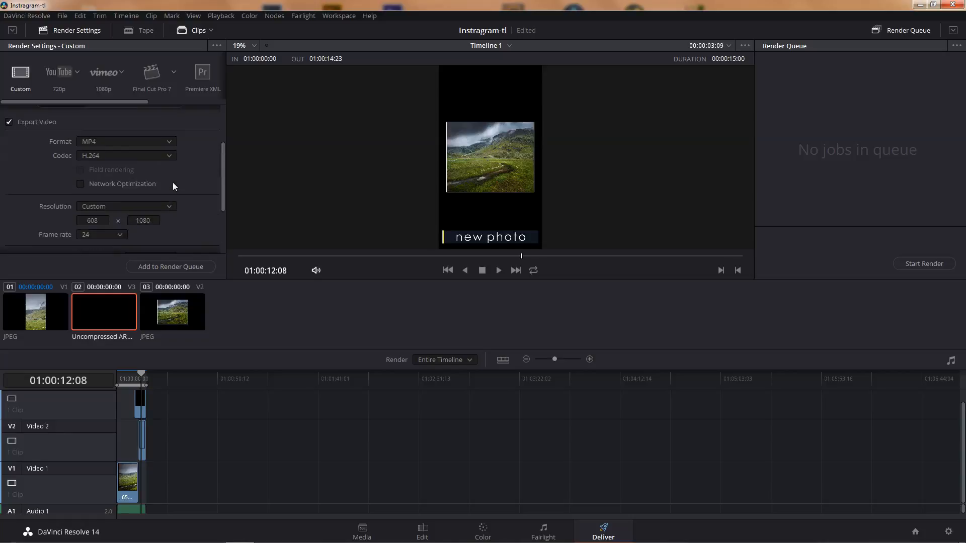
scroll(171, 188, down, 5)
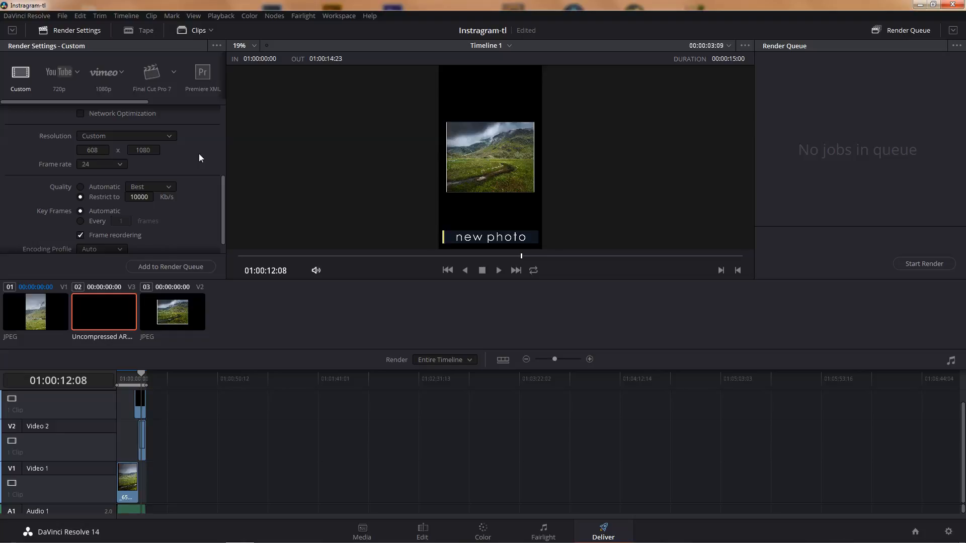
scroll(174, 176, up, 2)
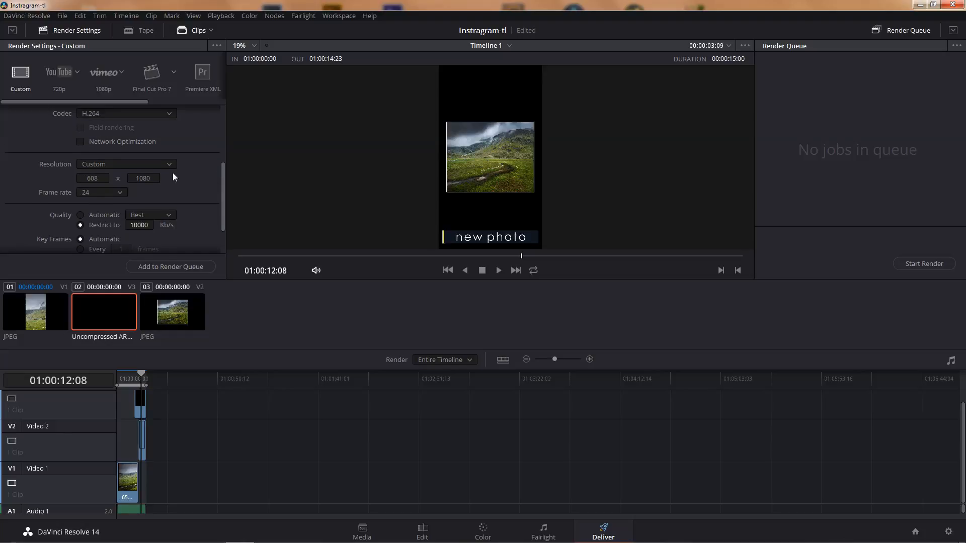
drag(156, 177, 133, 180)
scroll(85, 190, down, 3)
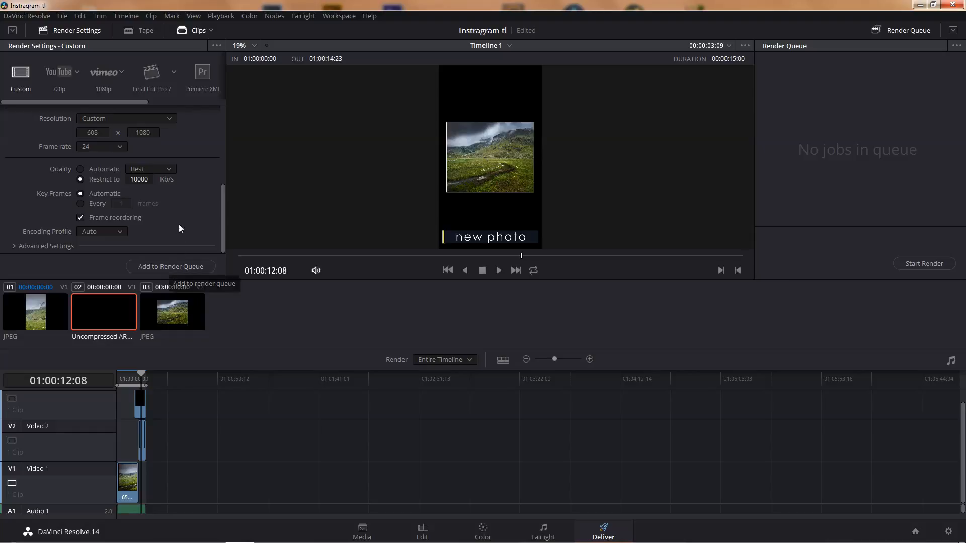
click(160, 266)
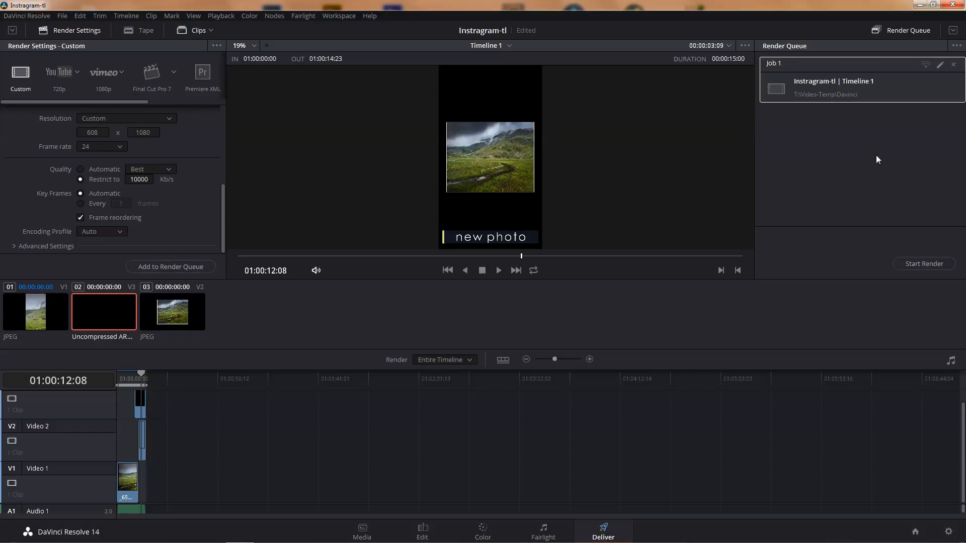
click(923, 265)
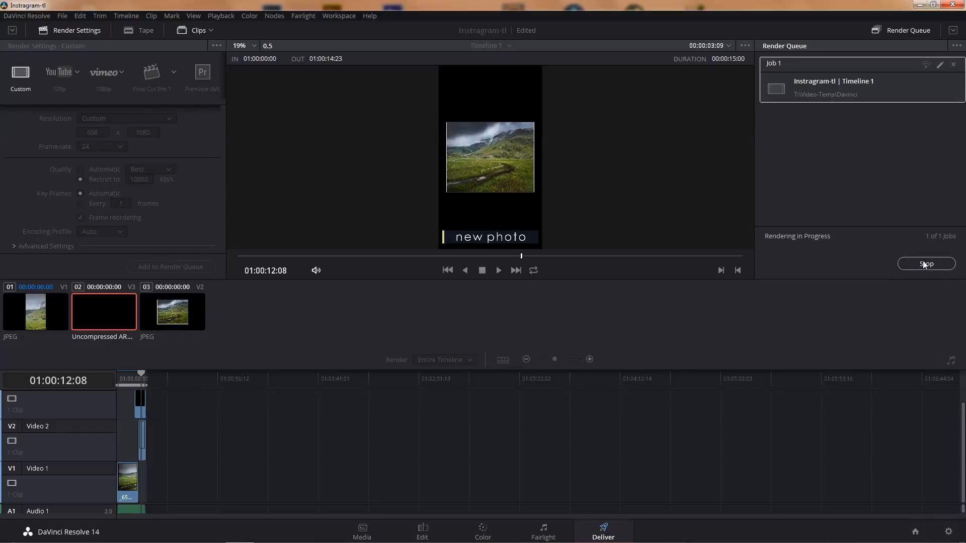